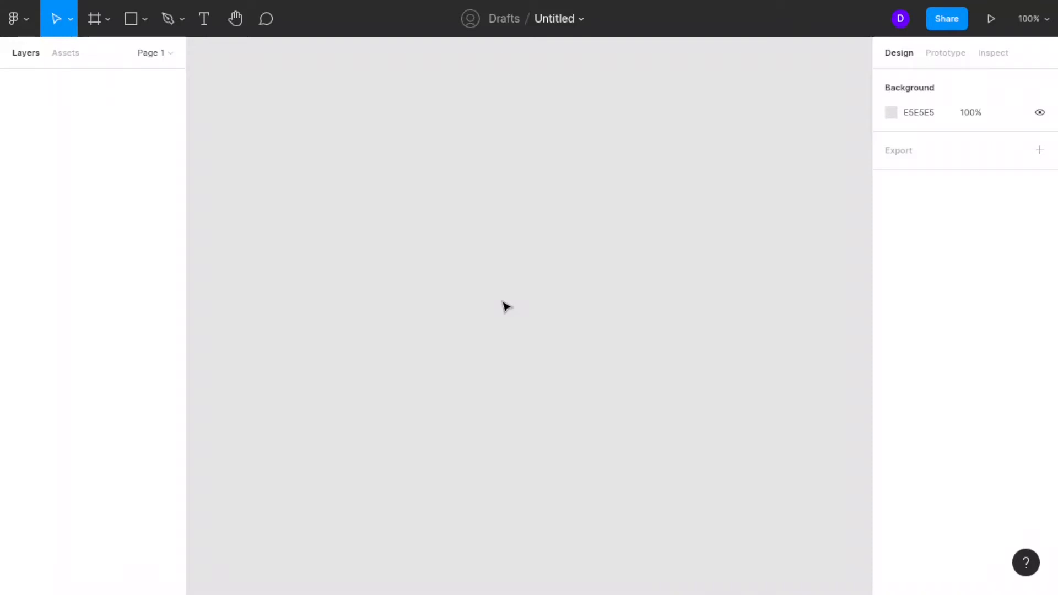
Rename the untitled file as "Political flyer Temolate".
left_click(562, 19)
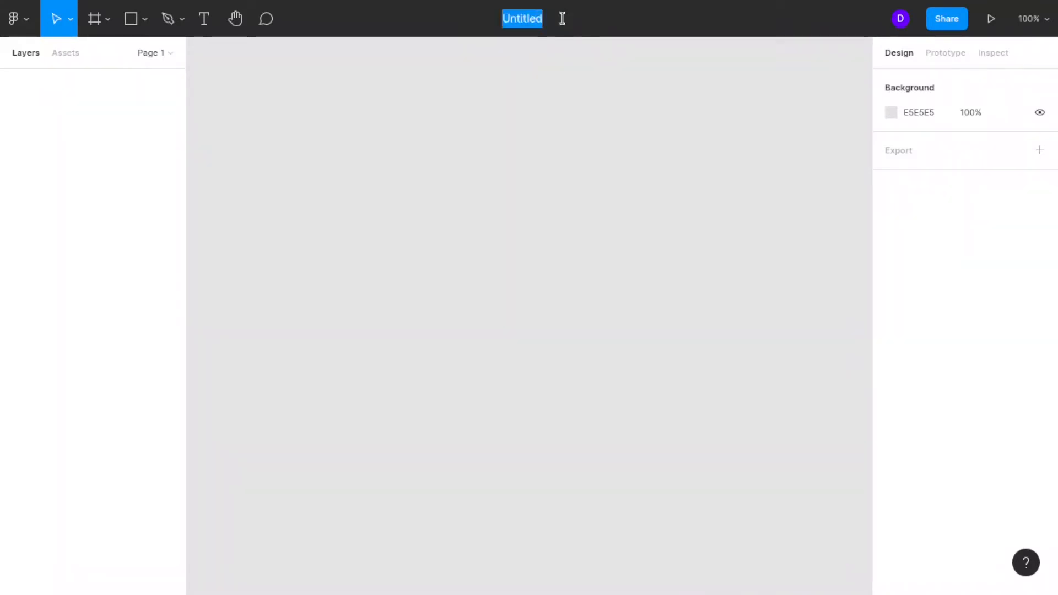
type("Polit")
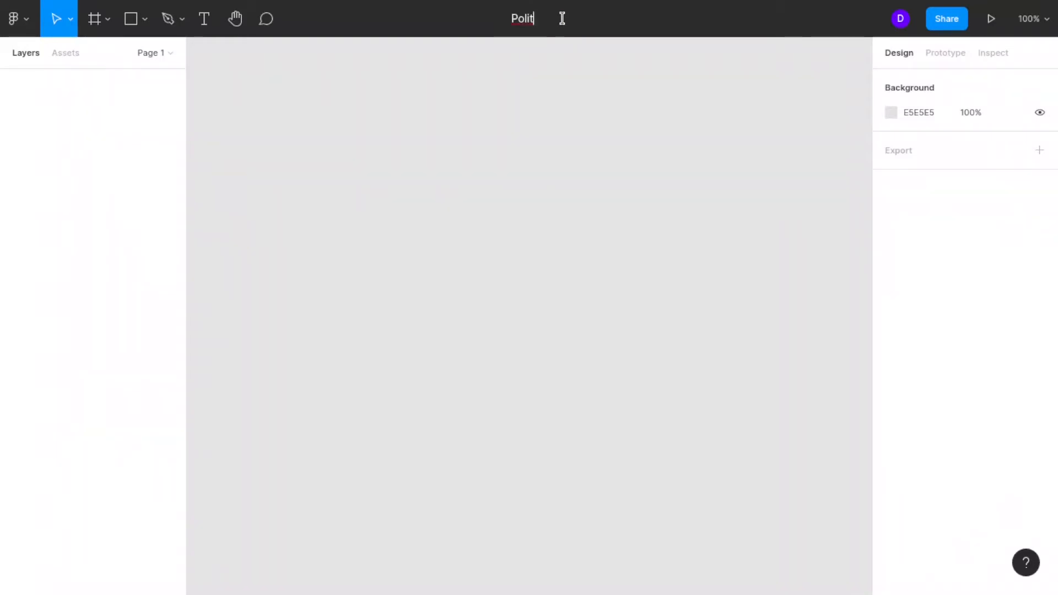
type("ical fi")
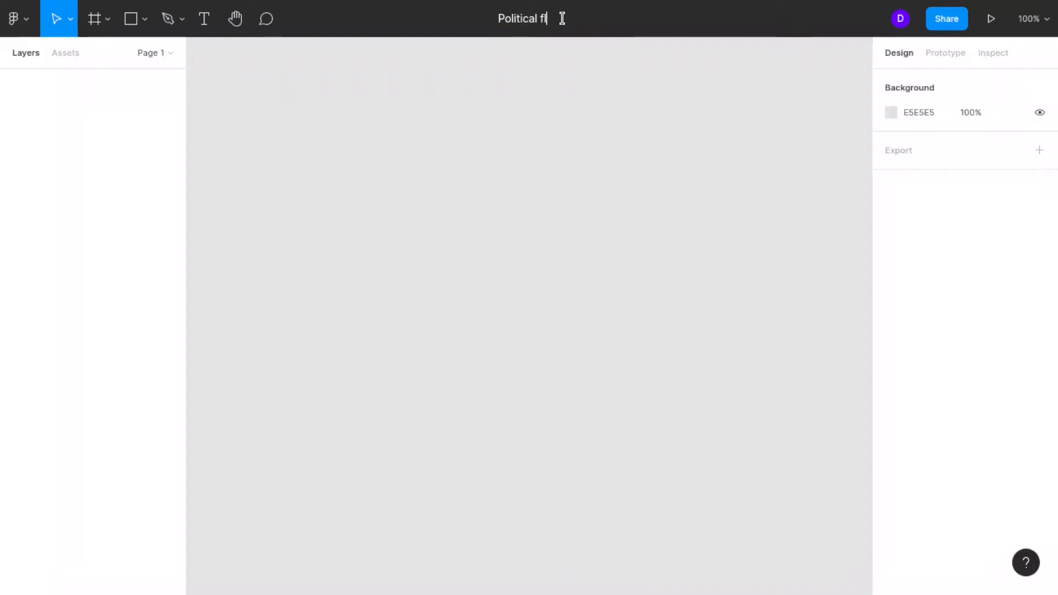
type("er")
key("BackSpace")
key("BackSpace")
key("BackSpace")
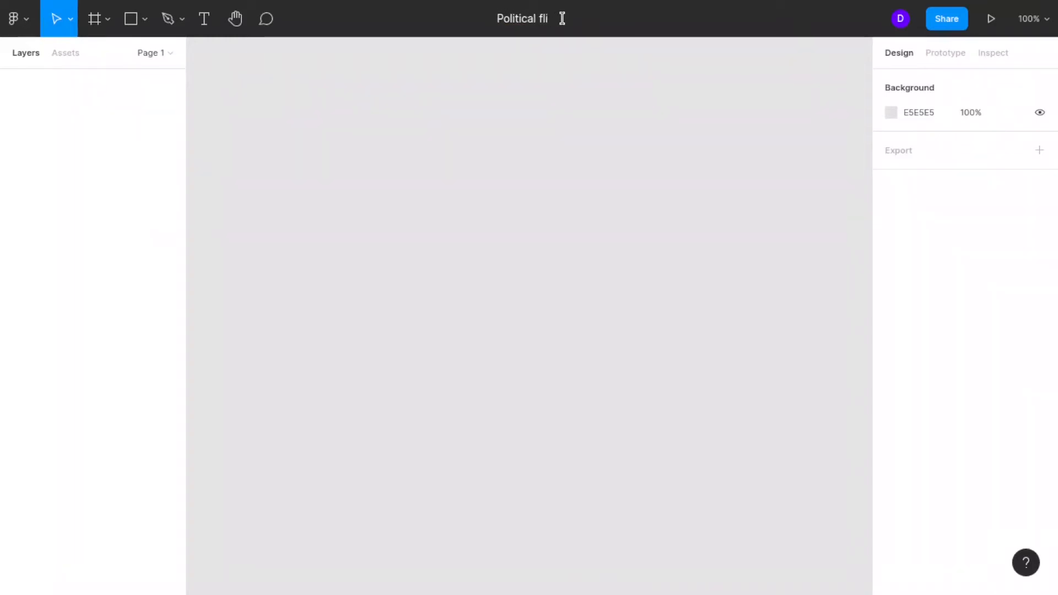
type("yer Tem")
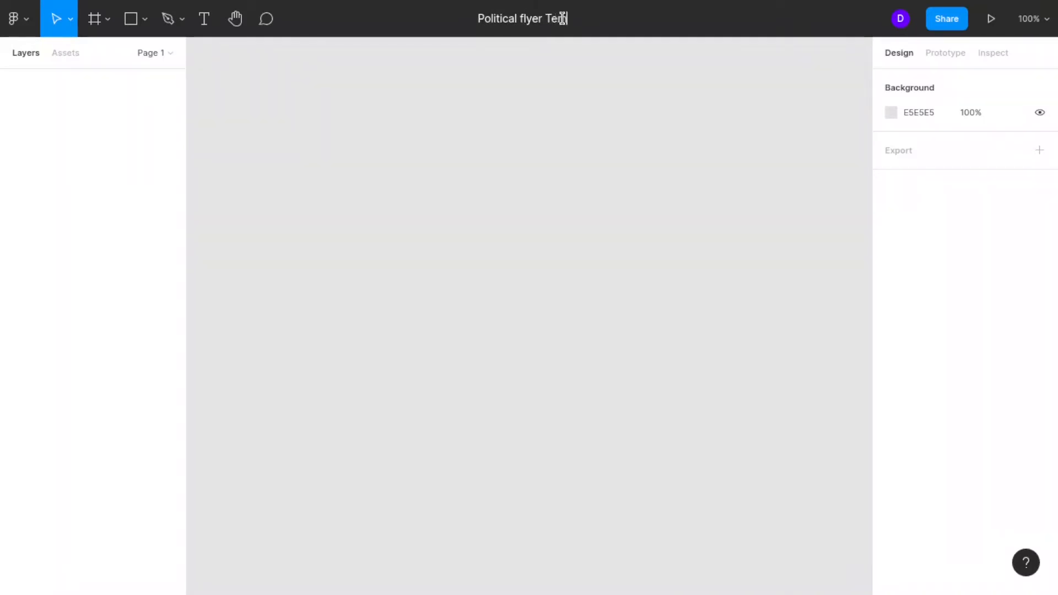
type("plate")
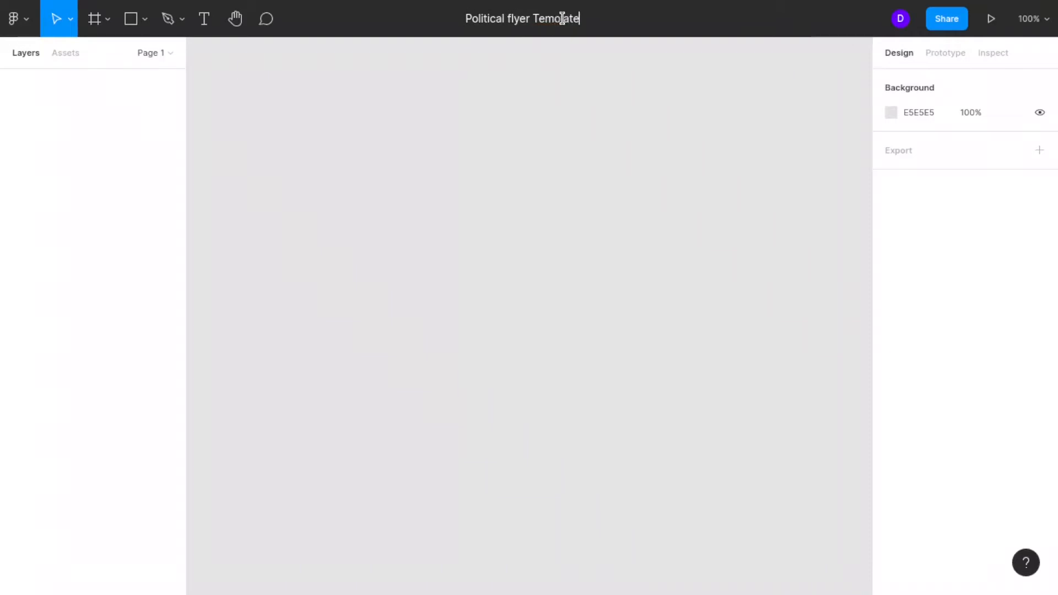
key("Return")
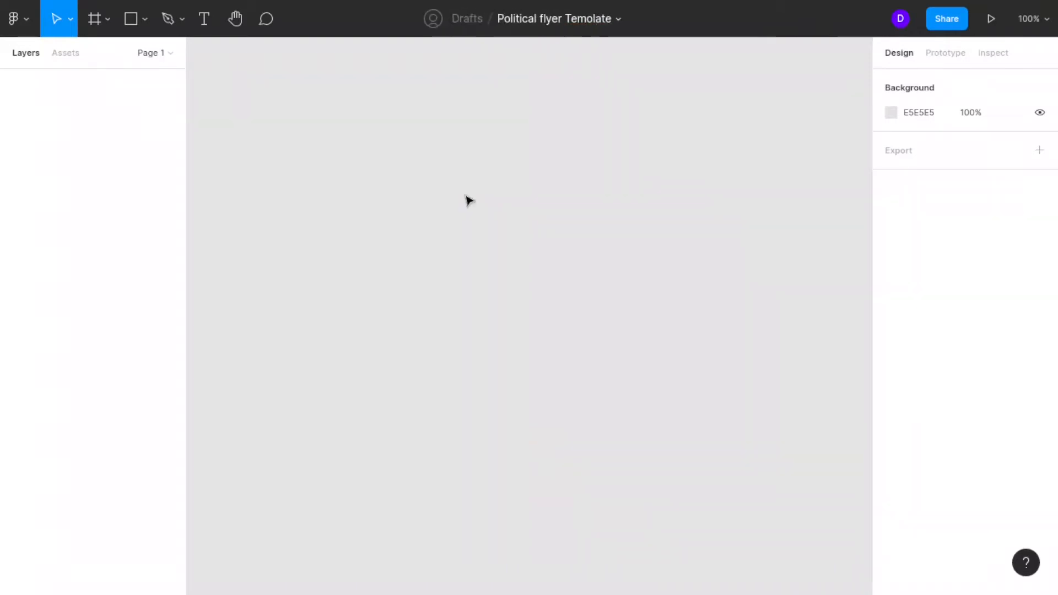
Correct the last word of the file name so it reads "Political flyer Template".
double_click(599, 20)
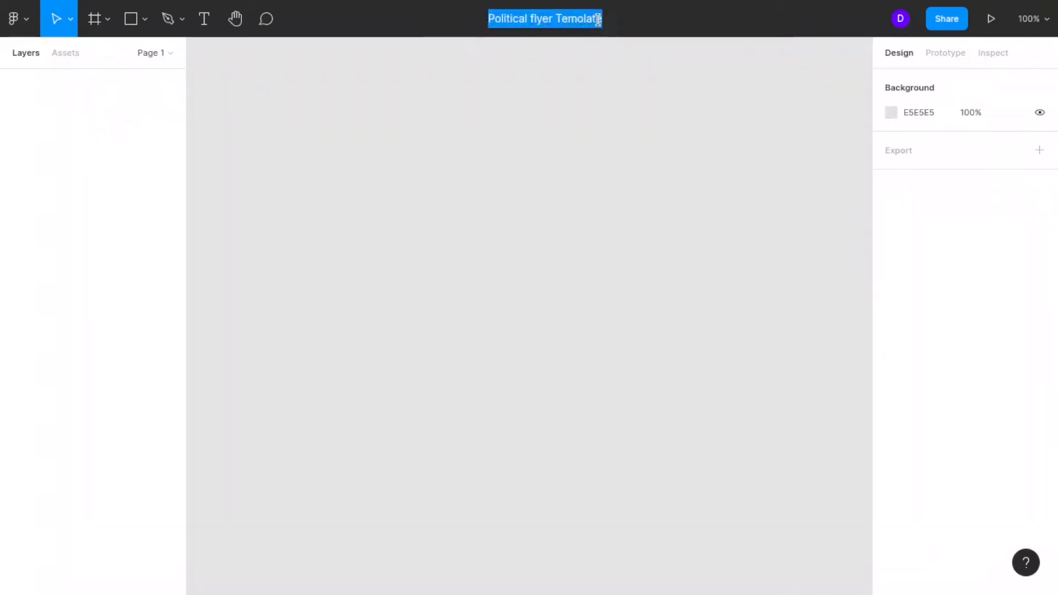
left_click(587, 17)
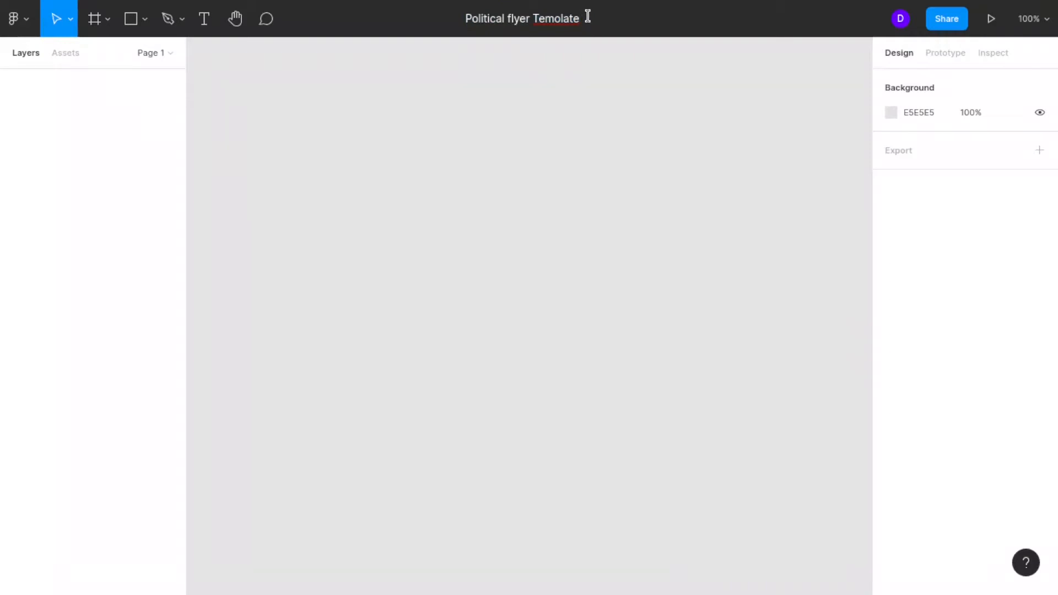
key("BackSpace")
key("BackSpace")
key("BackSpace")
key("BackSpace")
key("BackSpace")
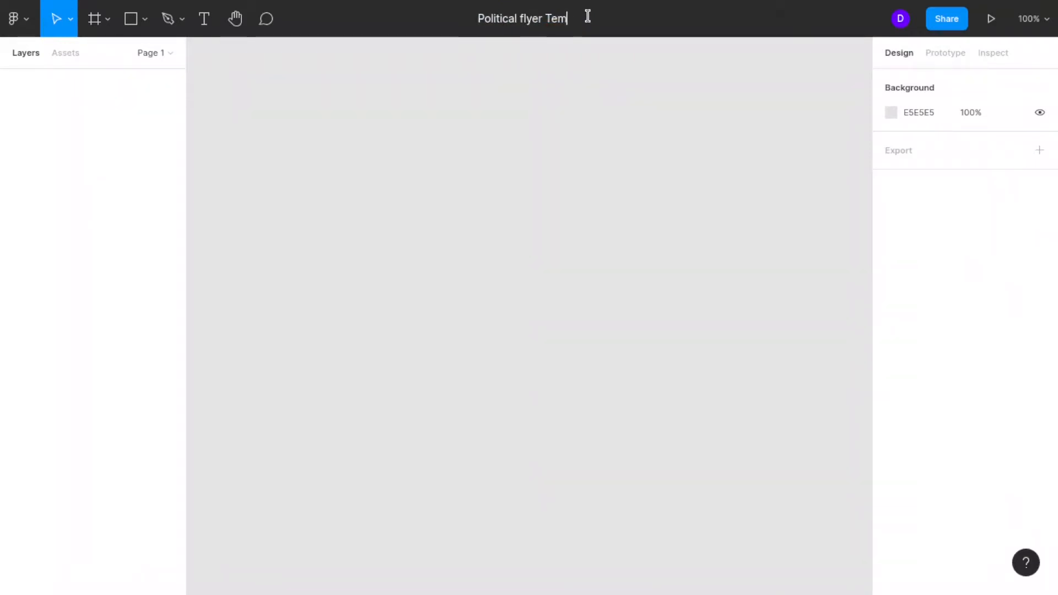
type("plate")
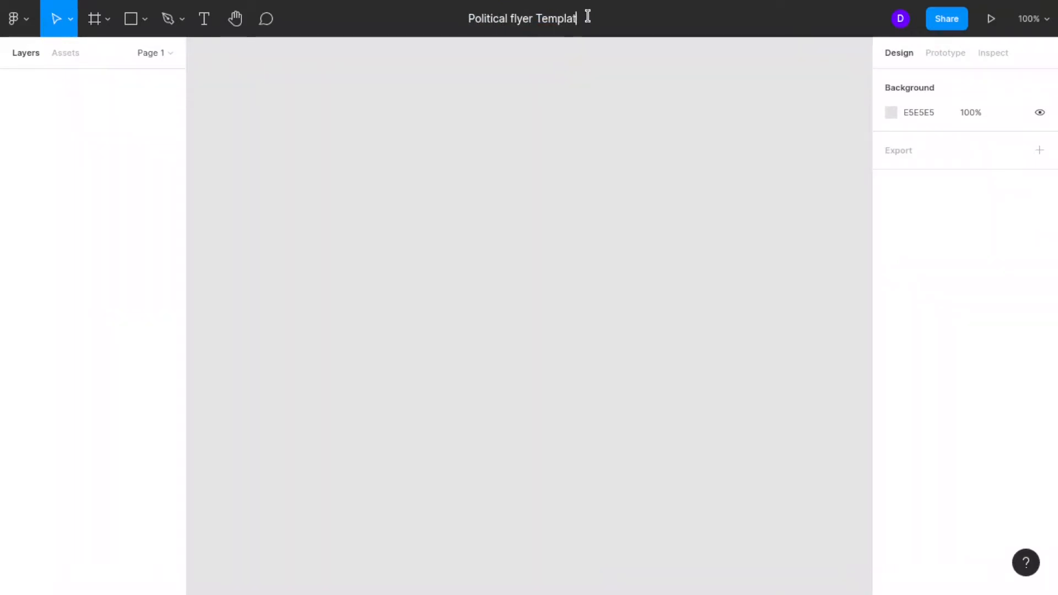
left_click(477, 149)
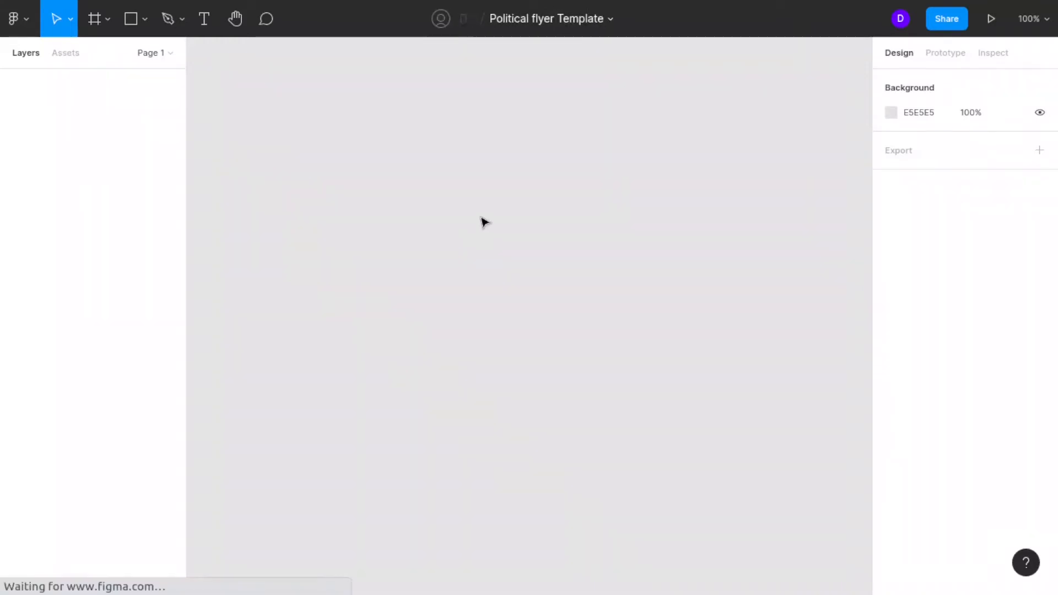
Create a new frame on the canvas and set its width and height to 1080 each.
left_click(97, 22)
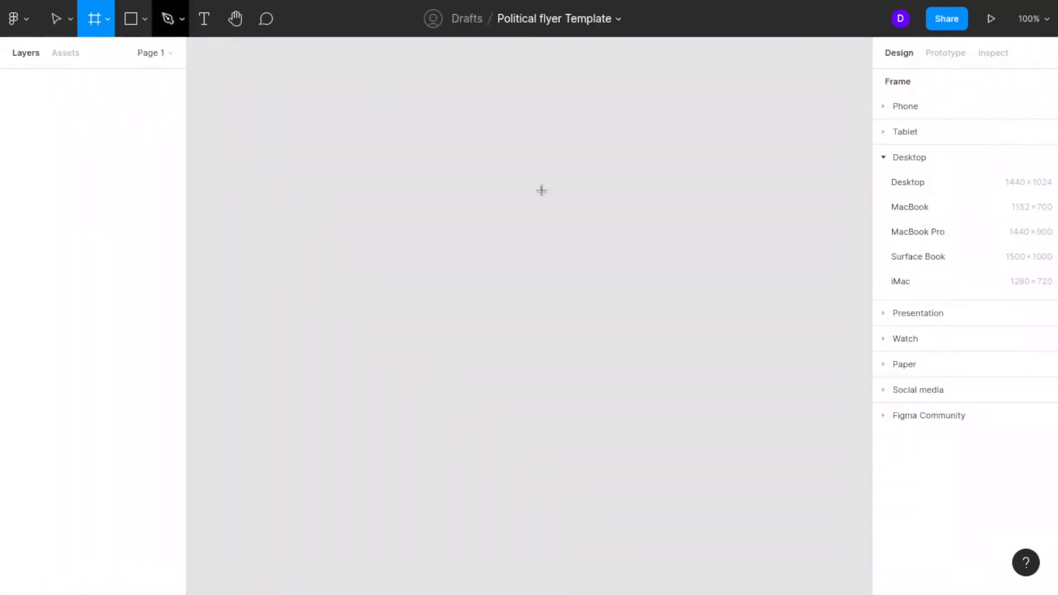
left_click(500, 175)
left_click(919, 168)
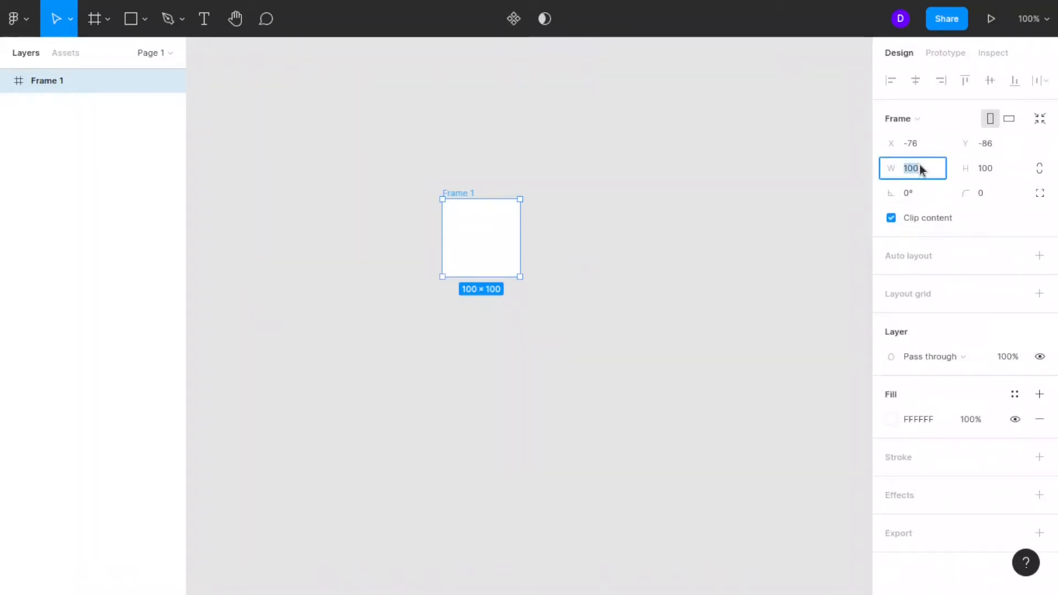
type("108")
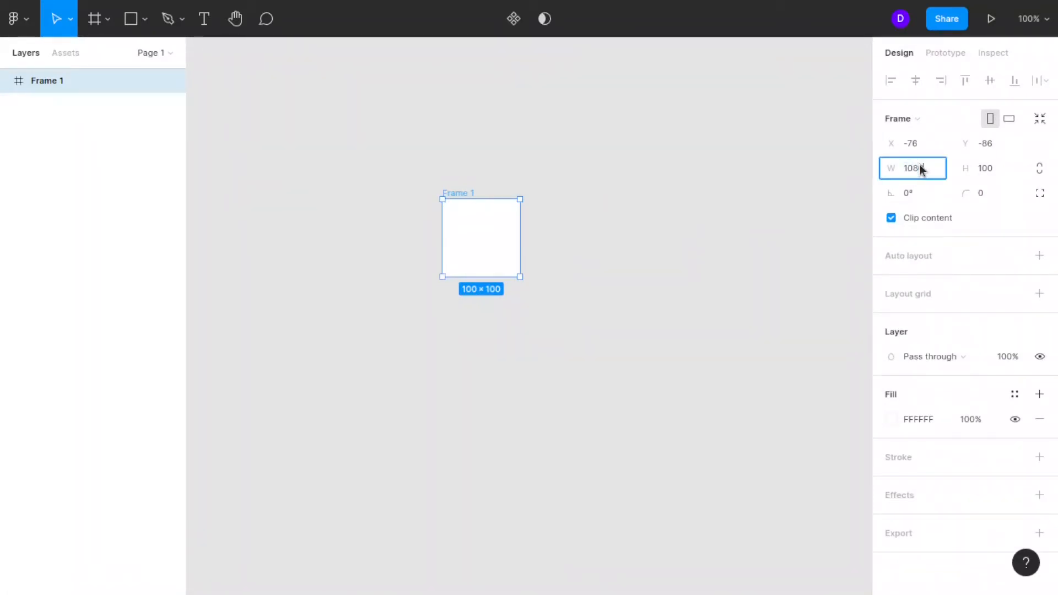
type("0")
key("Tab")
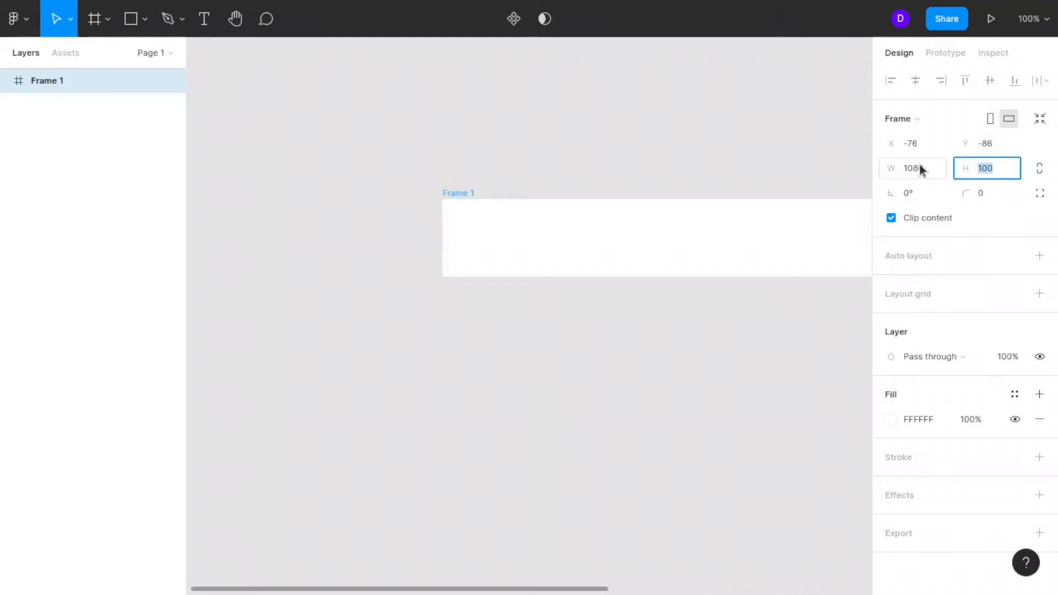
type("1080")
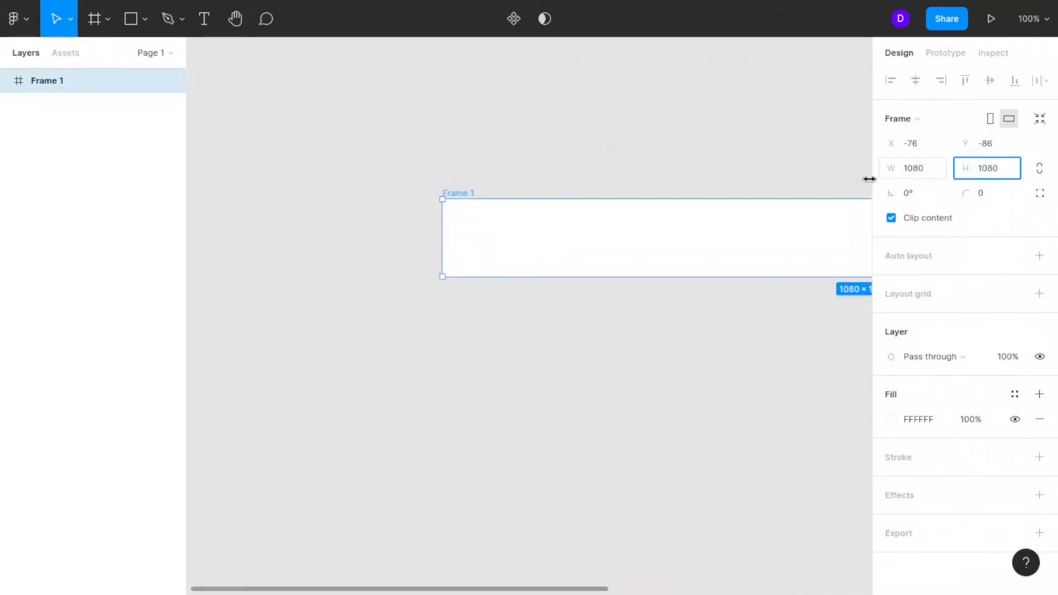
key("Return")
Add a rectangle in the frame's upper-left corner at X 0, Y 0 and widen it to about 531.
scroll(693, 352, "right", 5)
scroll(689, 351, "down", 2)
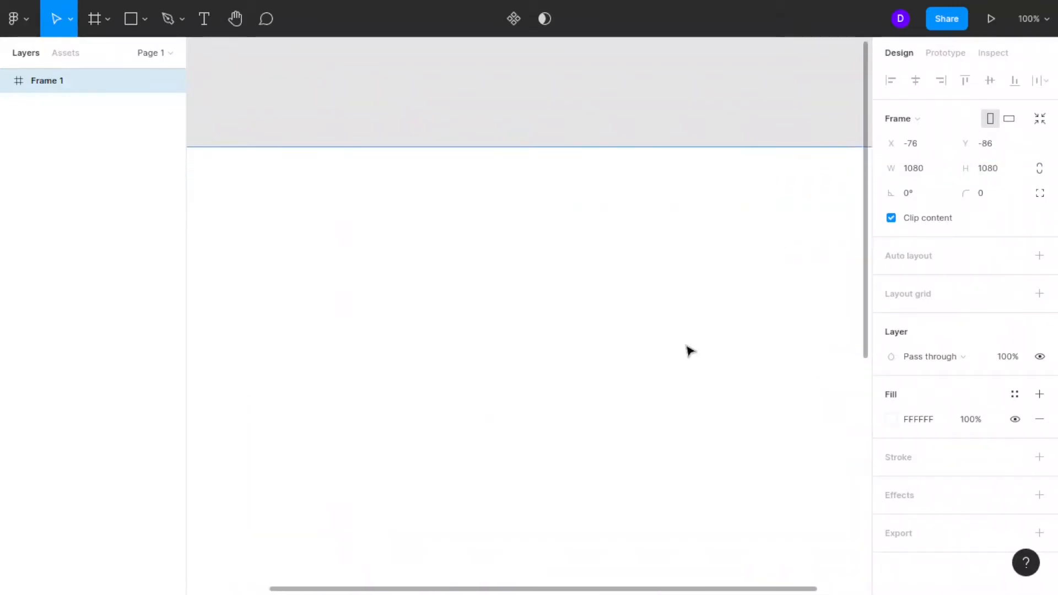
scroll(690, 350, "right", 5)
scroll(690, 351, "down", 10)
scroll(688, 350, "left", 5)
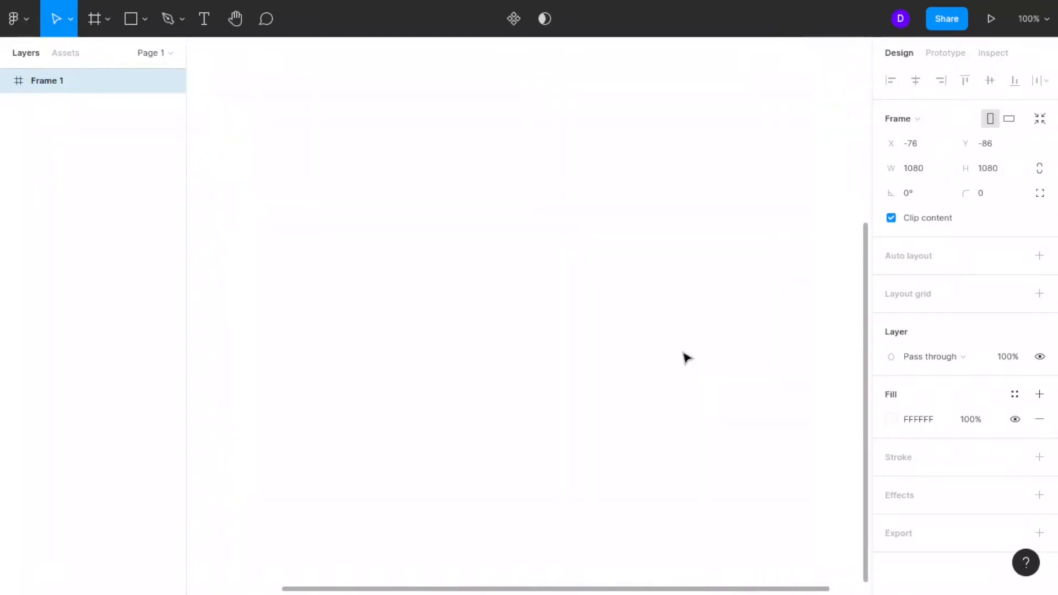
scroll(687, 358, "up", 10)
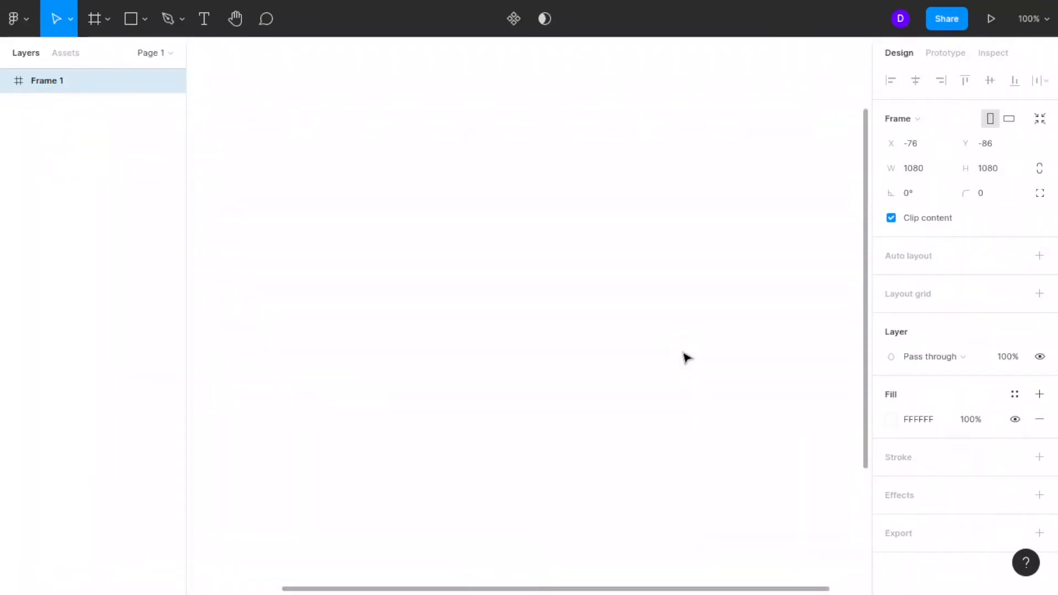
scroll(687, 358, "down", 5)
scroll(686, 359, "up", 3)
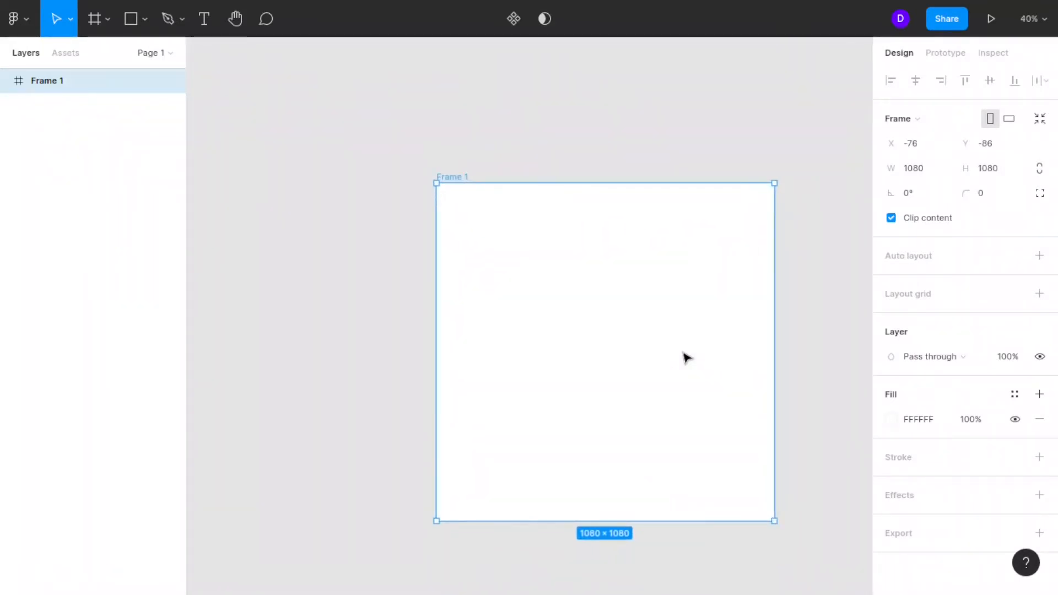
scroll(687, 358, "up", 2)
scroll(687, 358, "right", 2)
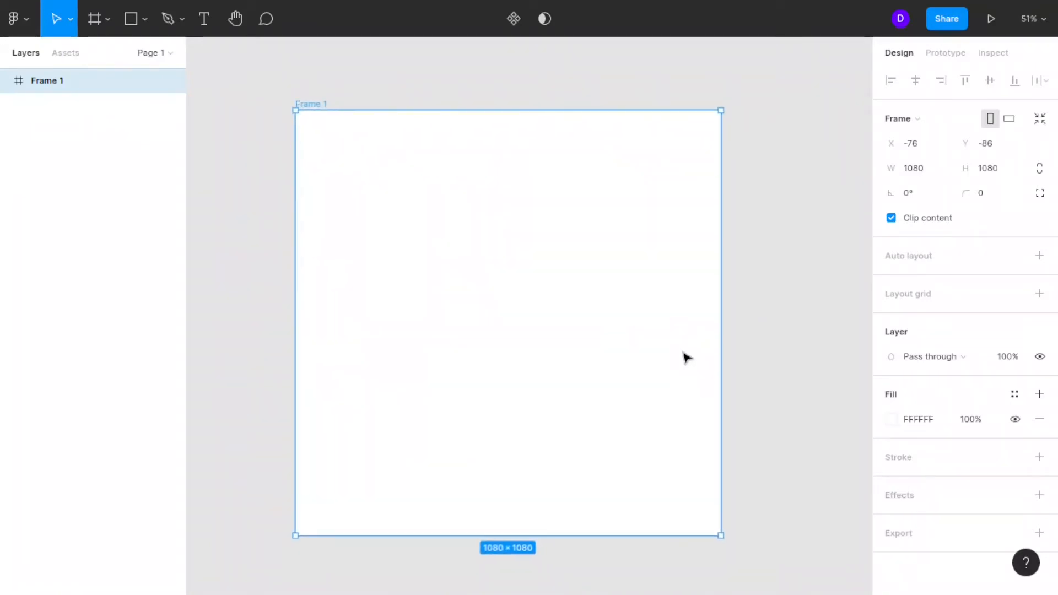
scroll(687, 358, "left", 2)
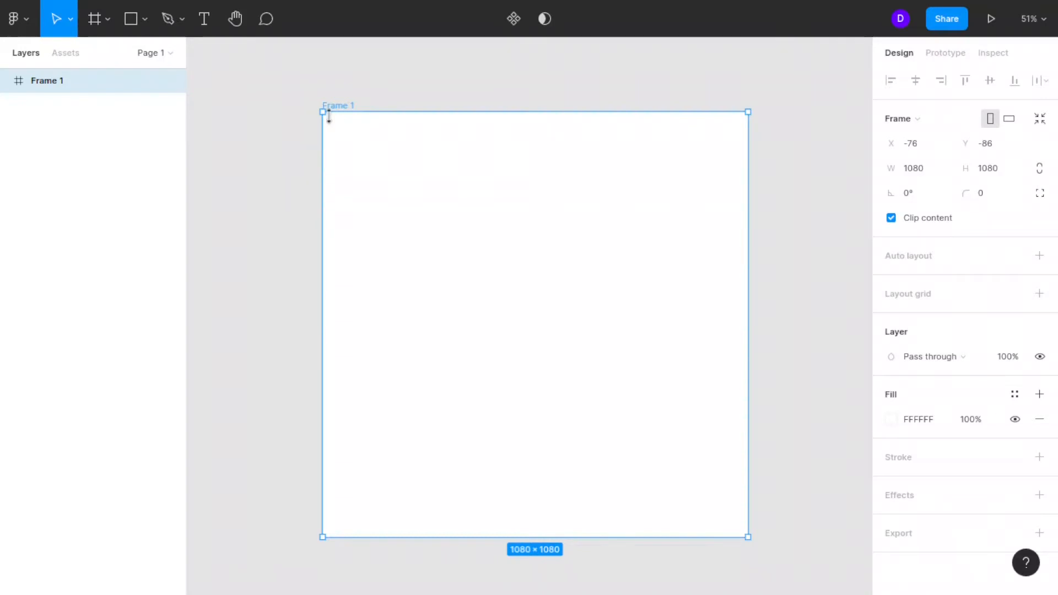
left_click(132, 22)
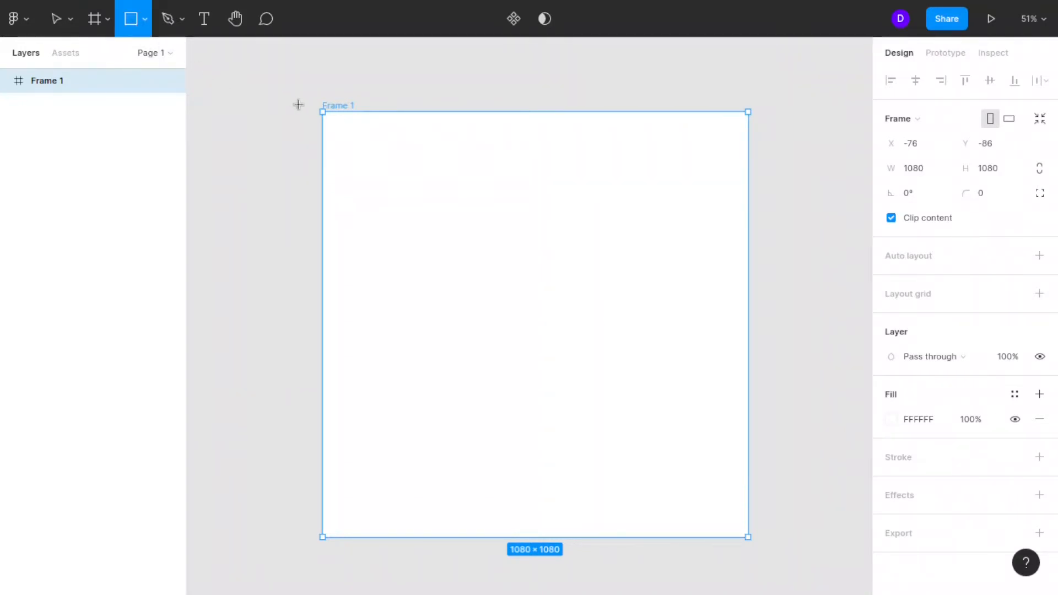
left_click(330, 116)
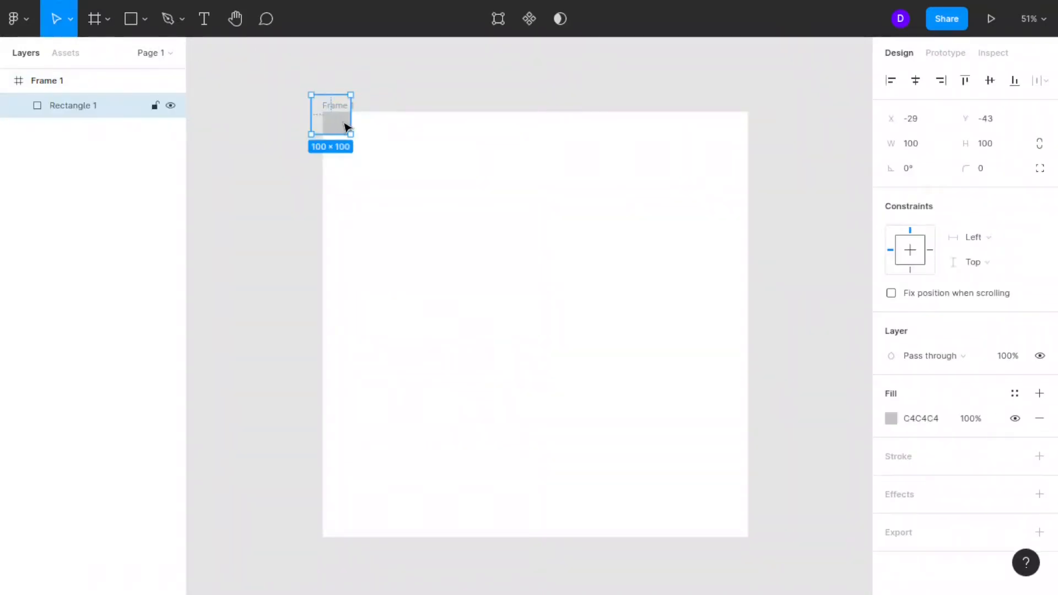
left_click_drag(347, 128, 532, 178)
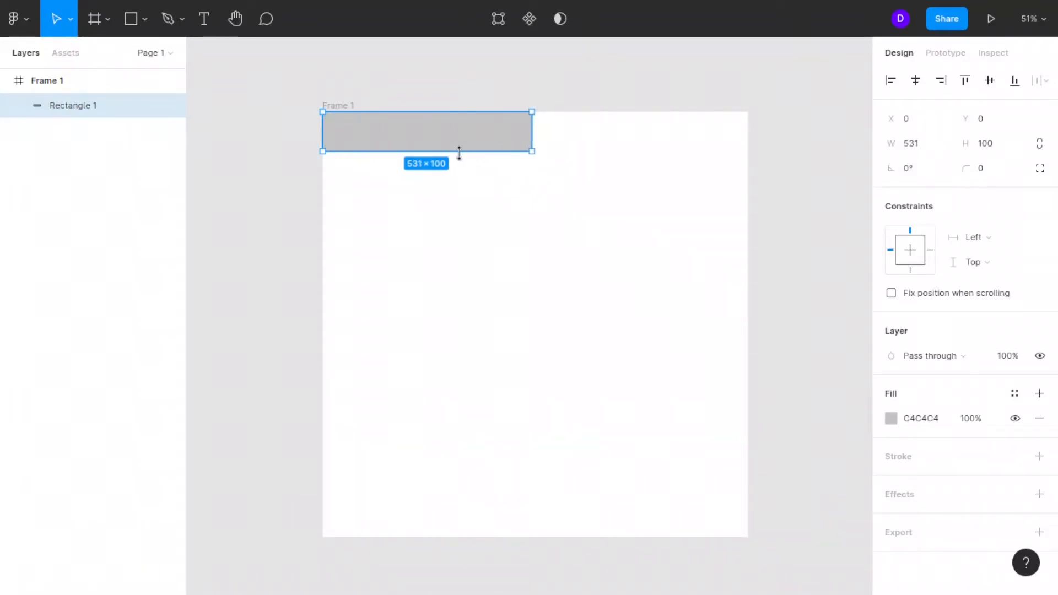
Resize the rectangle to about 511 × 1080 so it spans the frame's full height.
left_click_drag(532, 139, 522, 142)
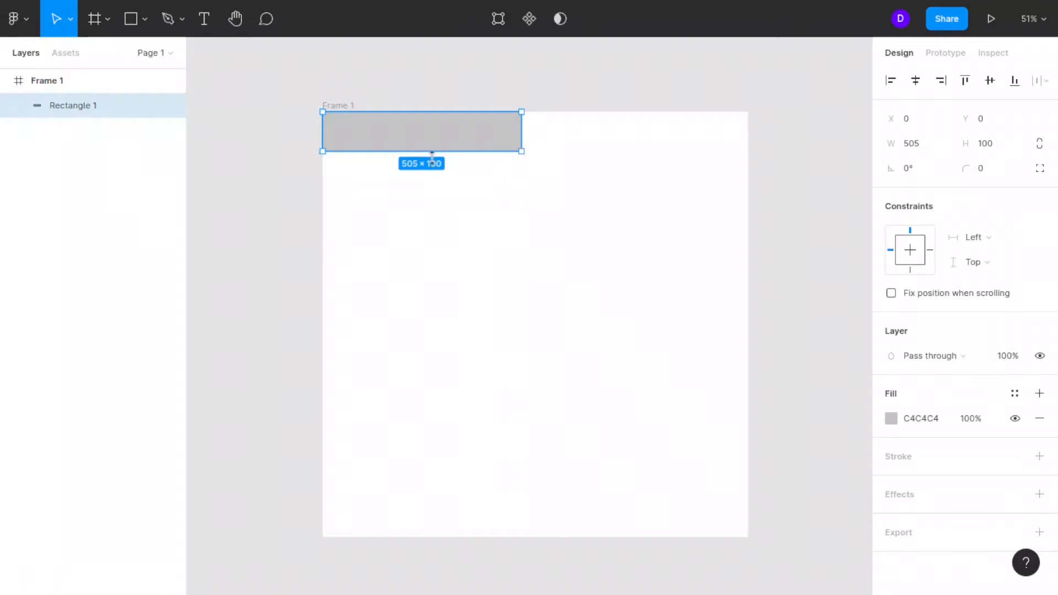
left_click_drag(437, 151, 391, 535)
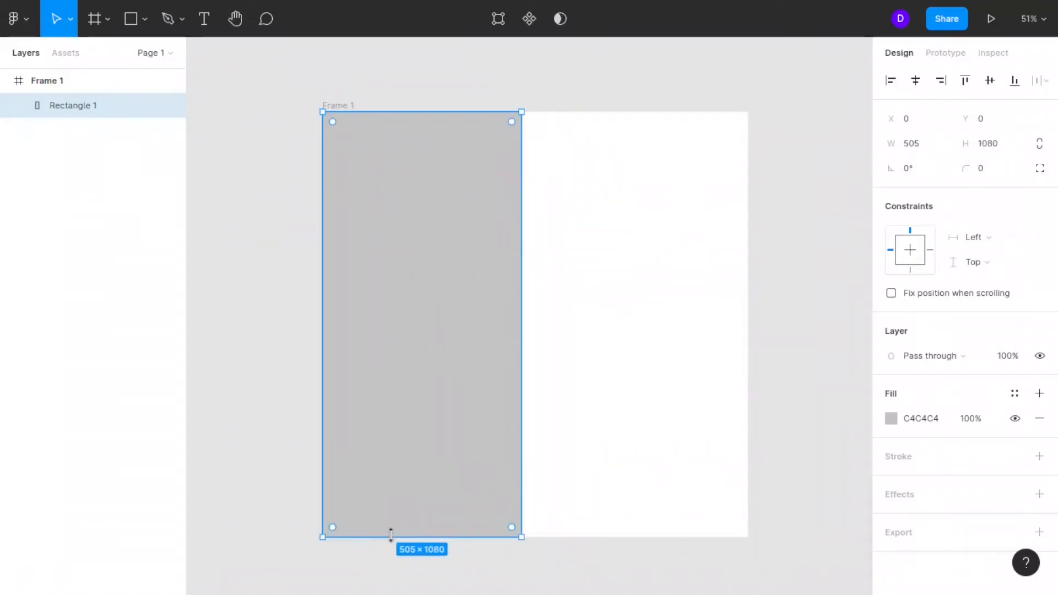
left_click_drag(520, 404, 524, 405)
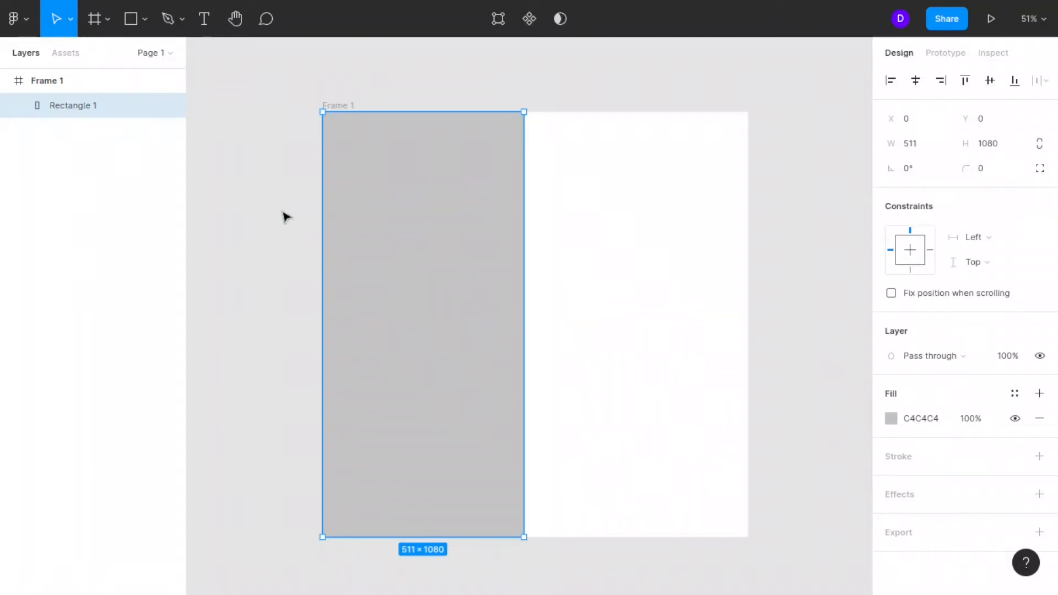
Run the Unsplash plugin with the tall rectangle in the frame selected.
left_click(22, 27)
left_click(22, 27)
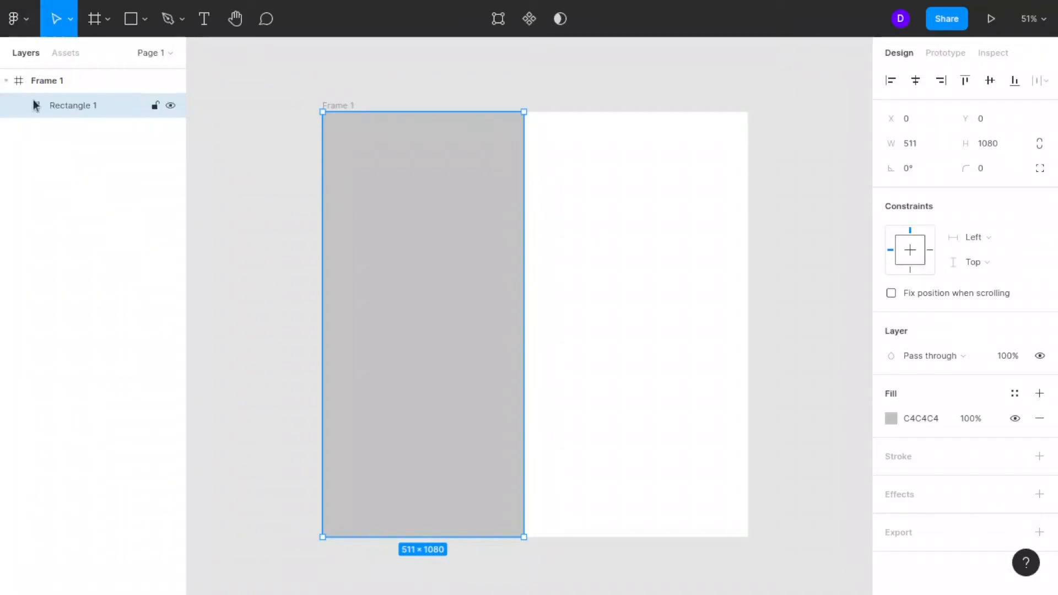
left_click(22, 24)
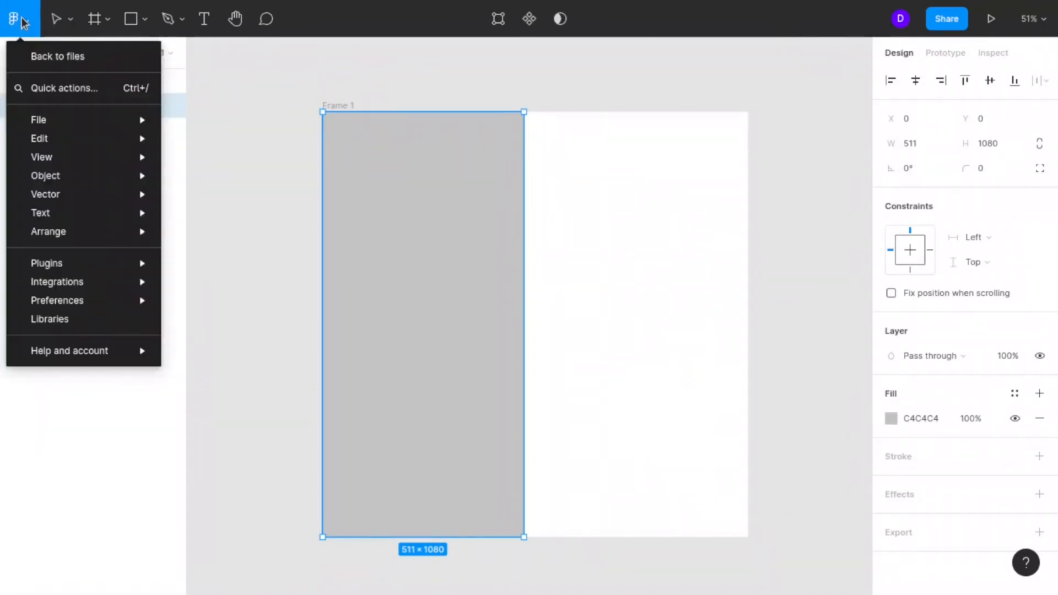
mouse_move(53, 267)
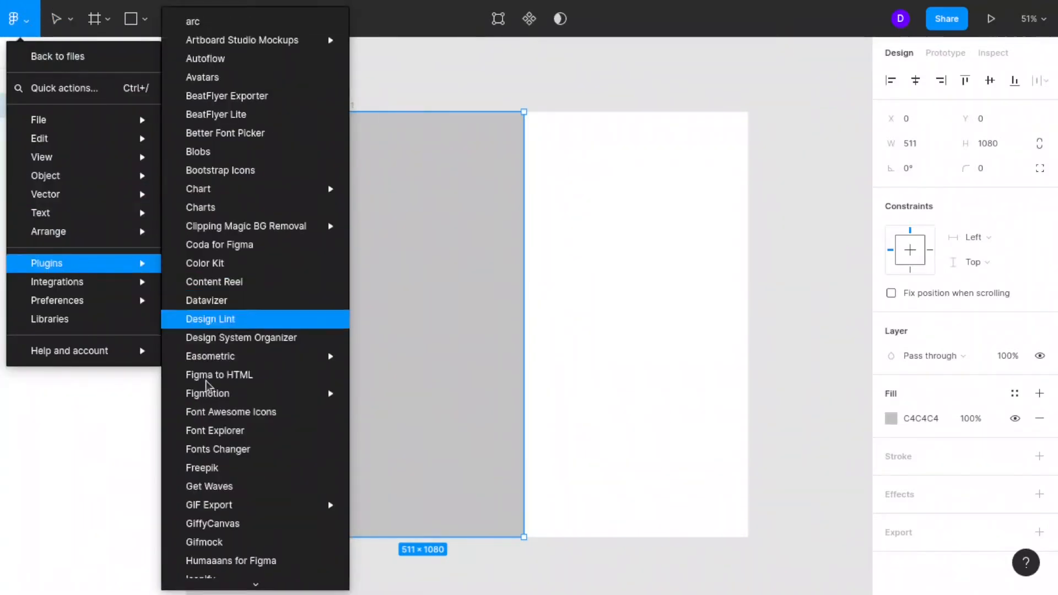
scroll(223, 531, "down", 4)
scroll(223, 532, "down", 7)
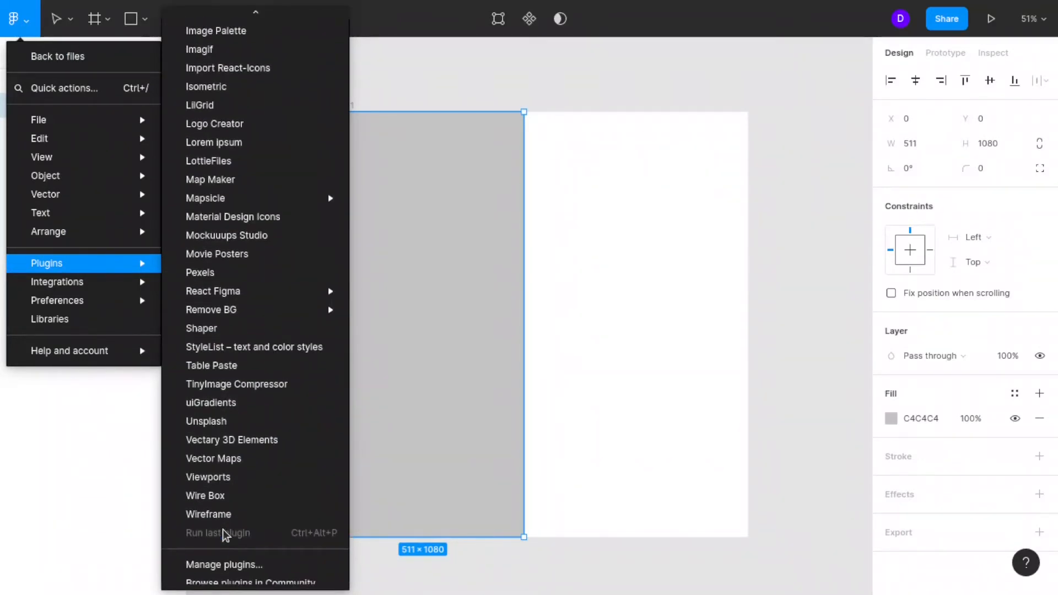
left_click(234, 427)
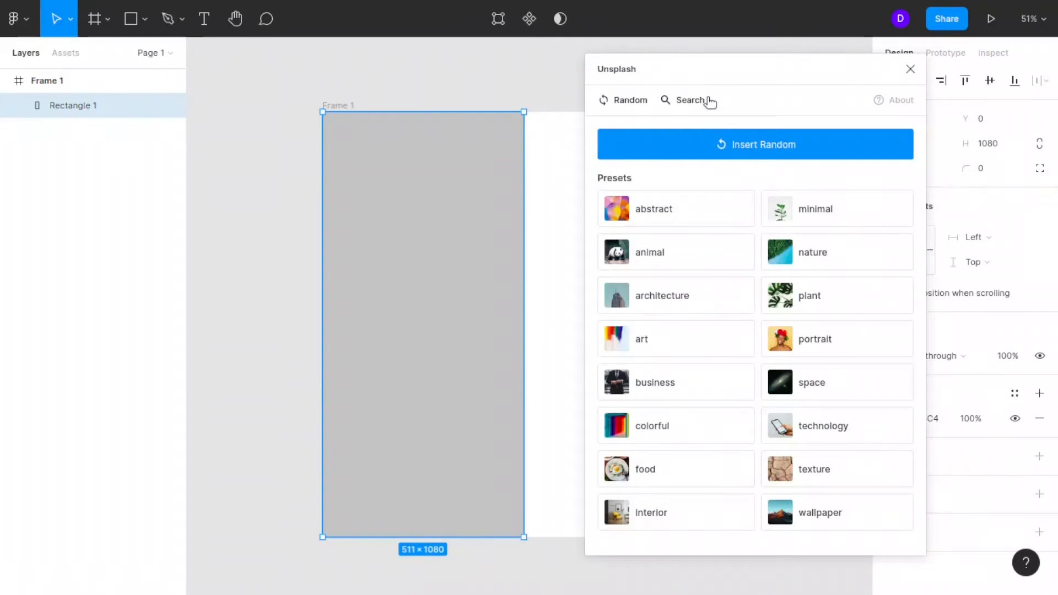
Search Unsplash for "director", fill the rectangle with the photo of the suited man with crossed arms, and close the plugin.
left_click(707, 101)
left_click(628, 151)
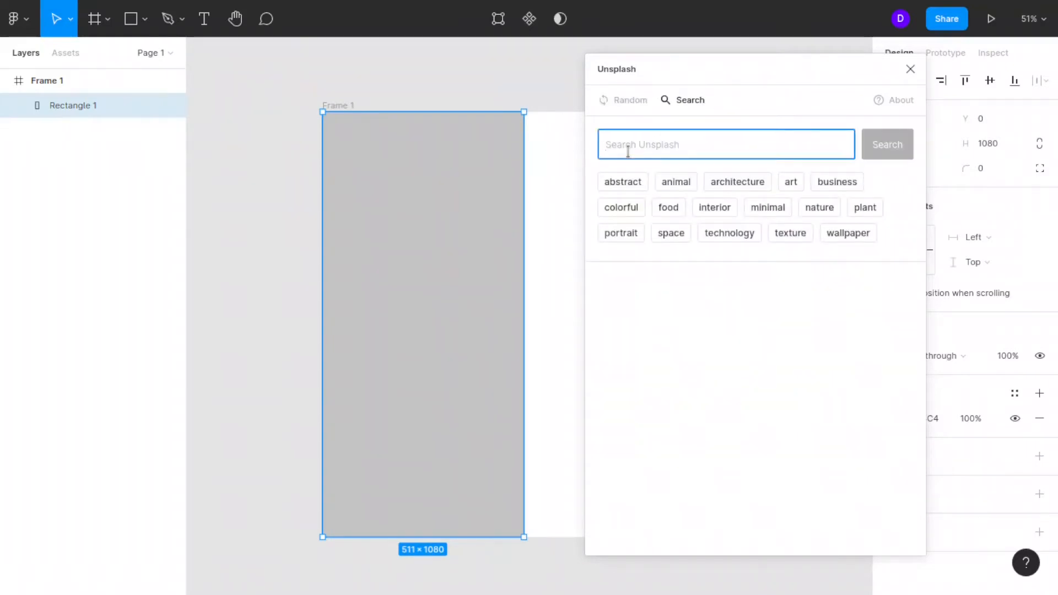
type("director")
key("Return")
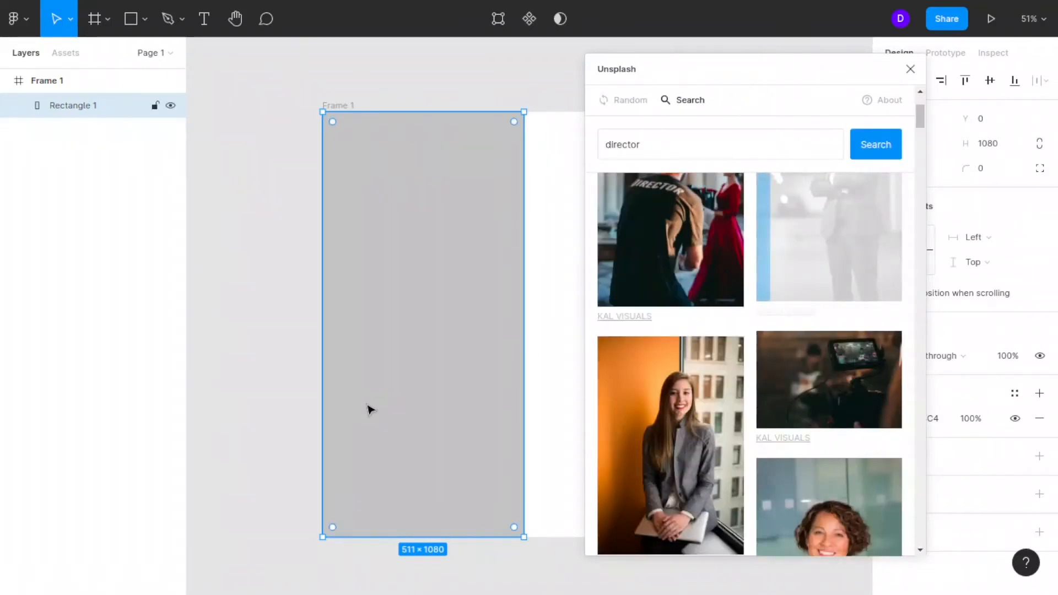
left_click(708, 385)
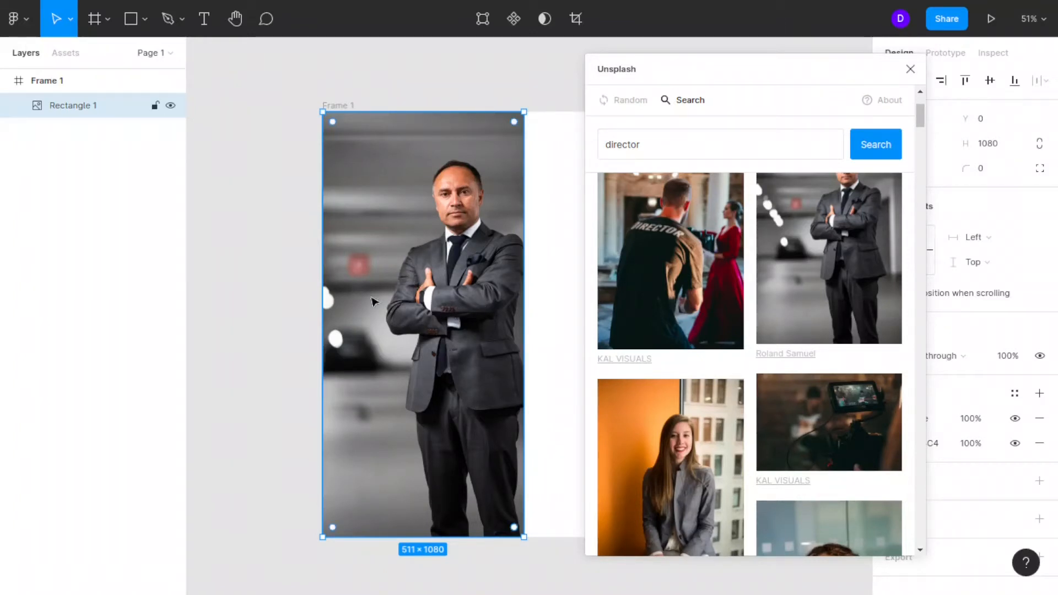
left_click(911, 69)
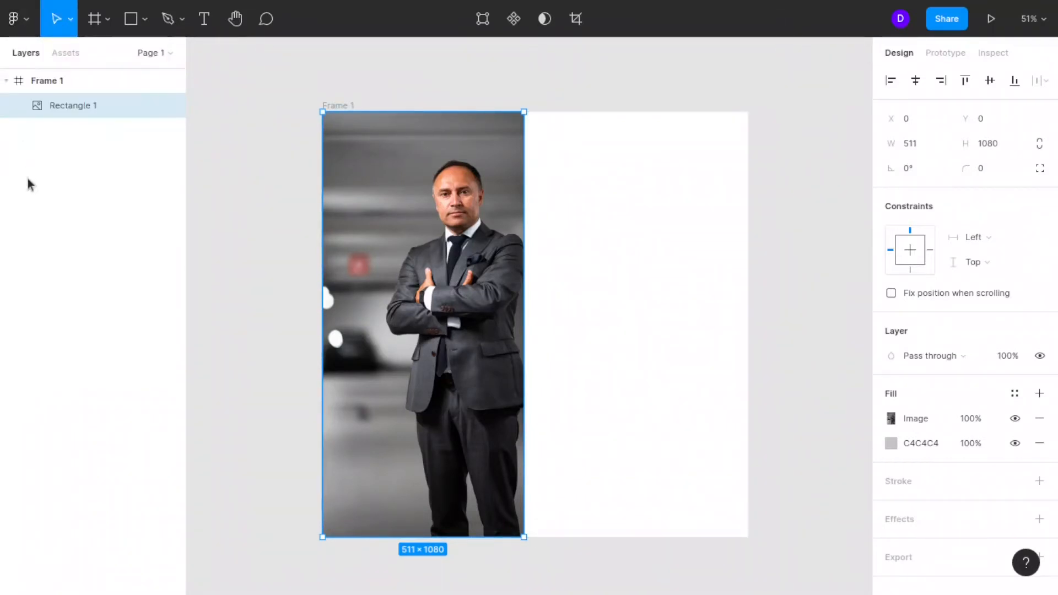
Remove the background from the photo of the suited man with a background-removal plugin.
left_click(20, 22)
mouse_move(44, 264)
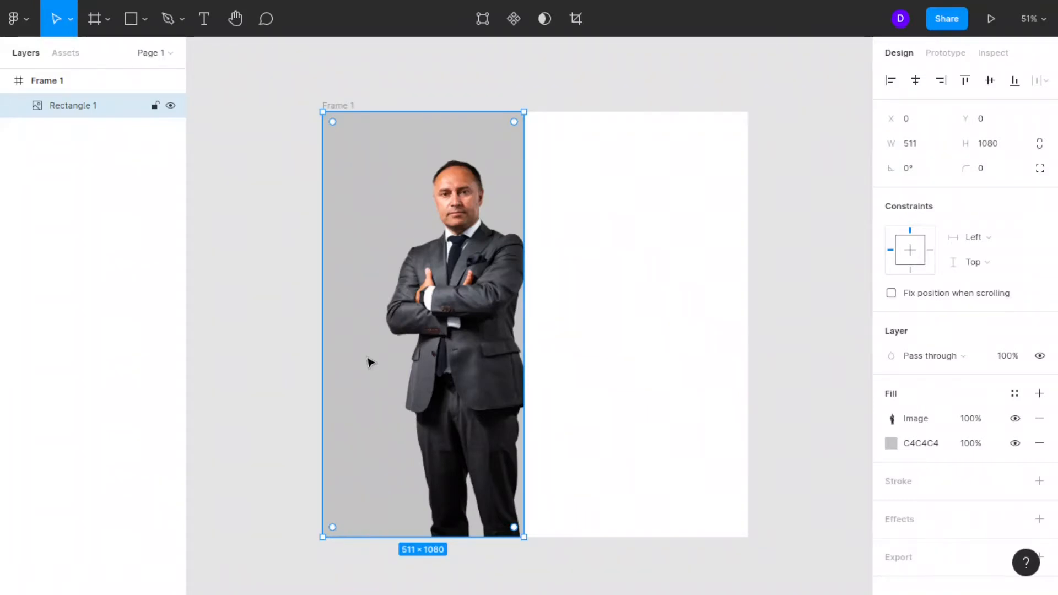
Try a violet hue for the grey C4C4C4 fill behind the man's photo.
left_click(890, 443)
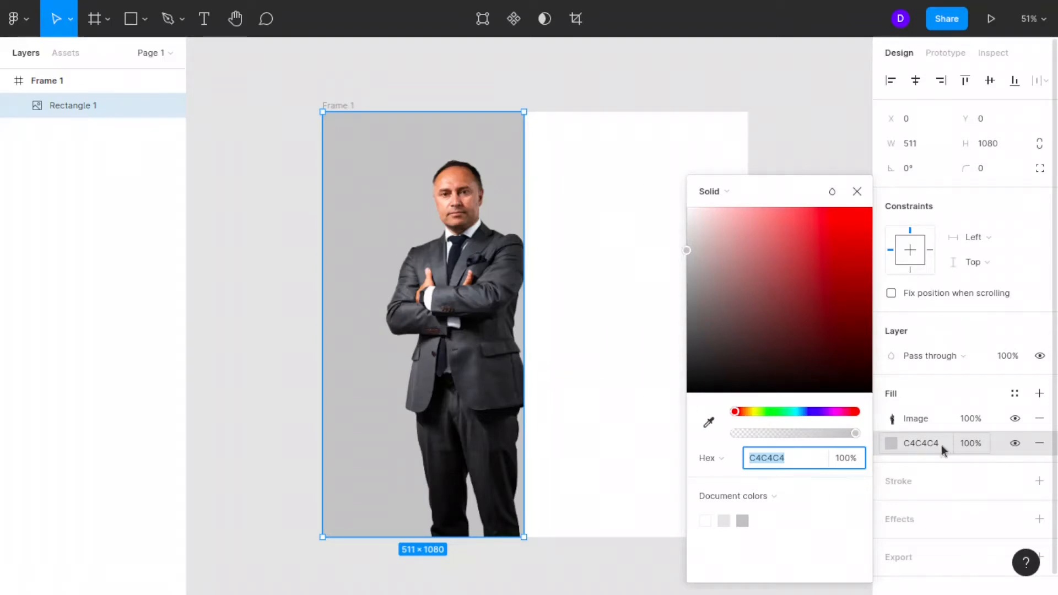
left_click_drag(806, 410, 823, 412)
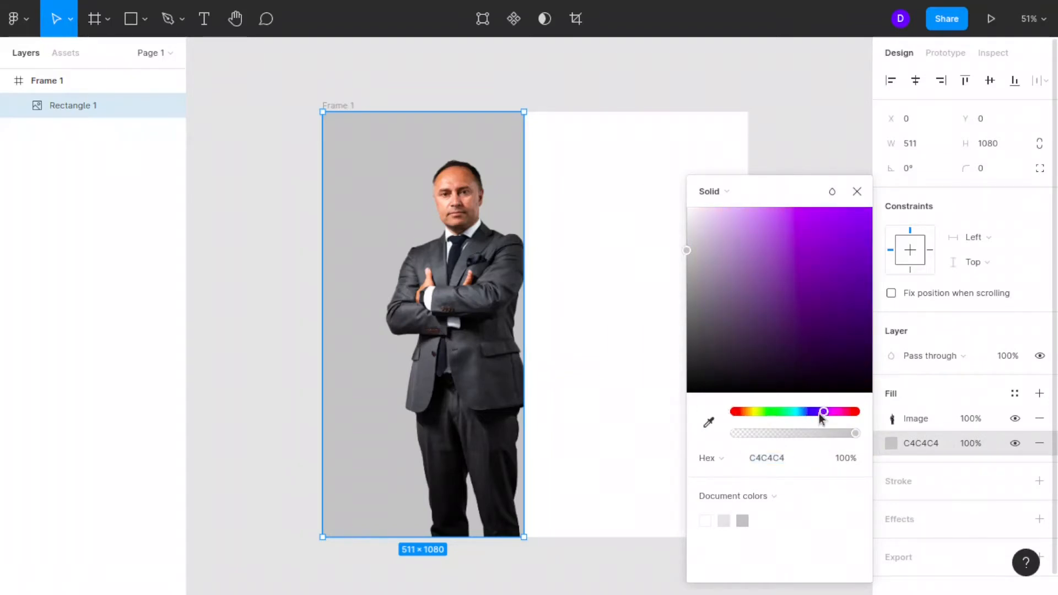
left_click(857, 193)
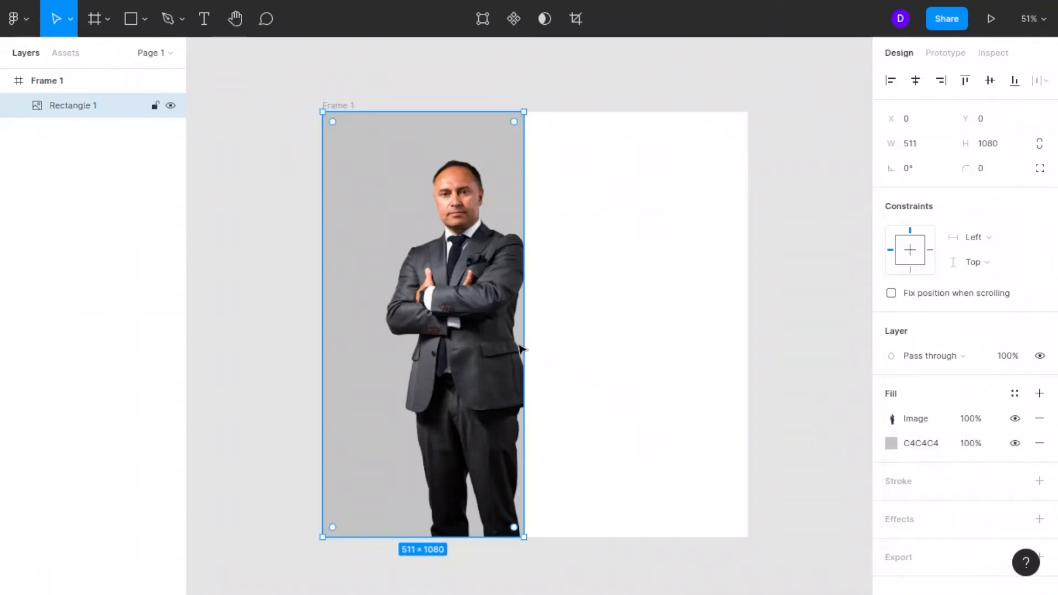
mouse_move(476, 342)
left_mouse_down()
mouse_move(545, 343)
mouse_move(477, 351)
left_mouse_up()
left_click(617, 392)
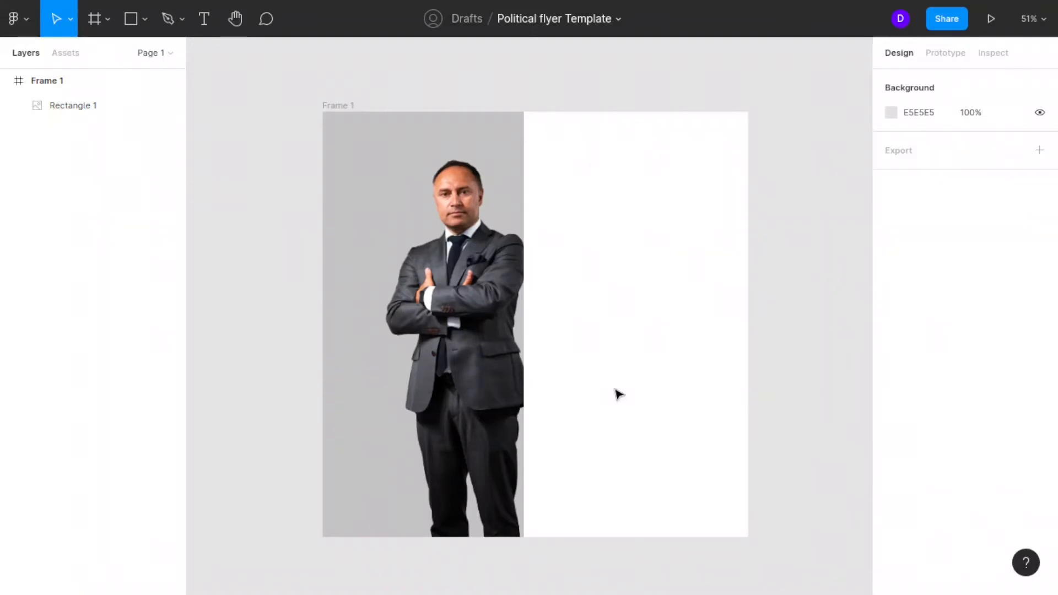
left_click(368, 151)
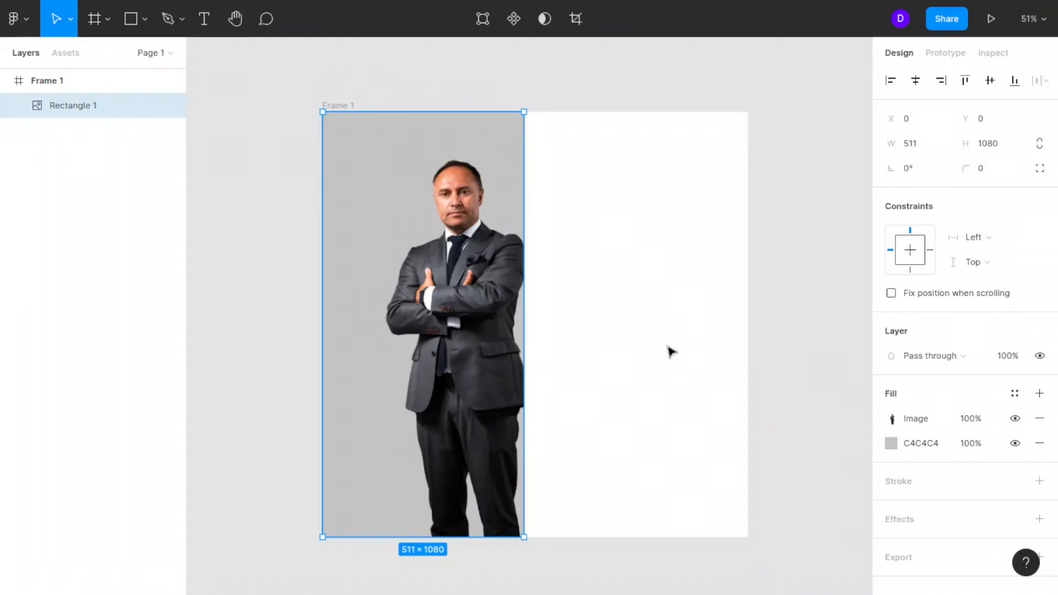
scroll(671, 352, "down", 2)
scroll(672, 352, "up", 3)
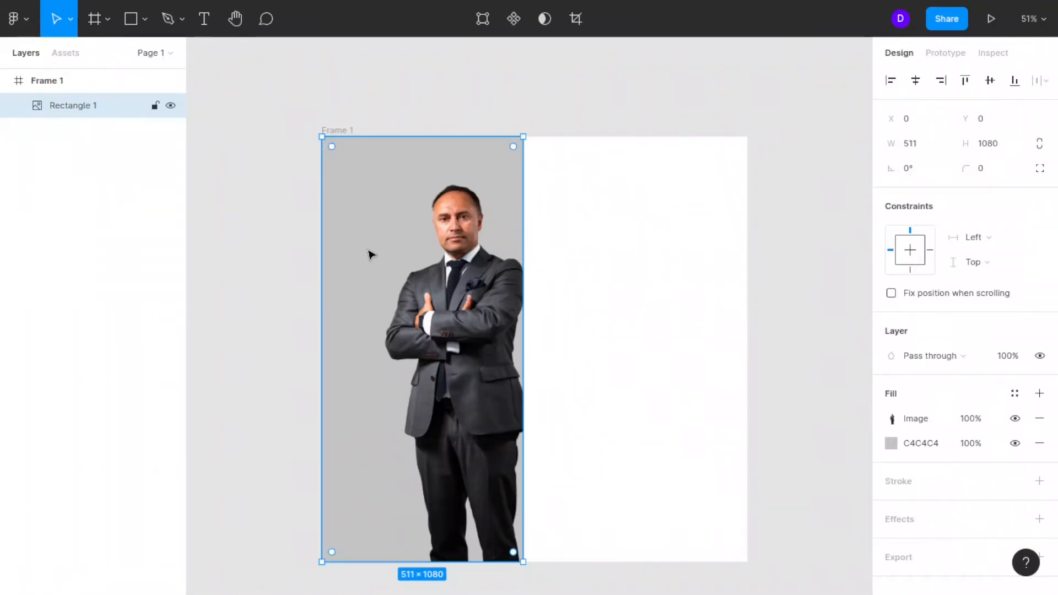
left_click(659, 251)
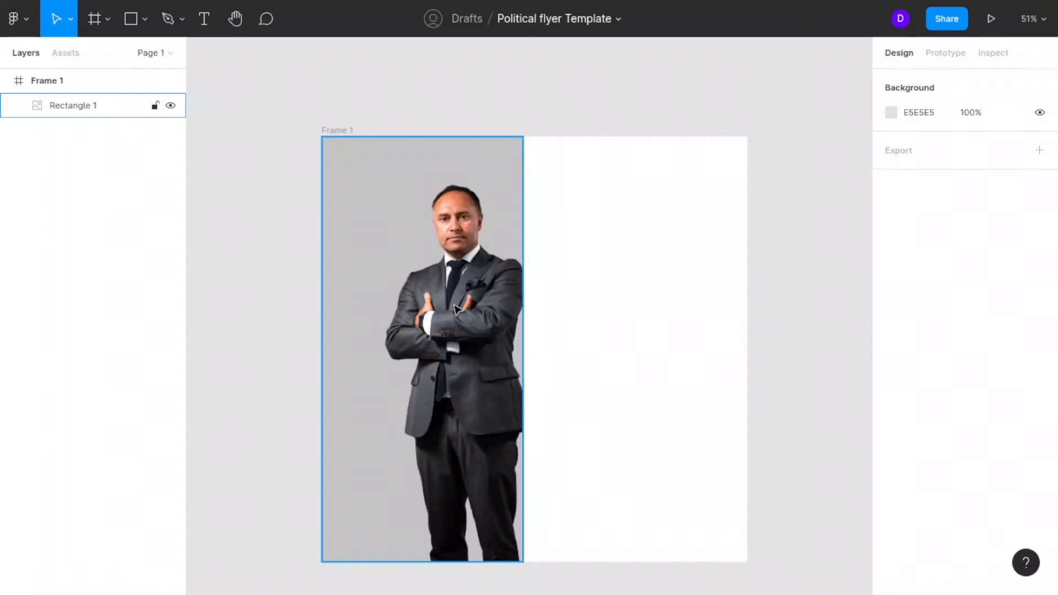
left_click(620, 228)
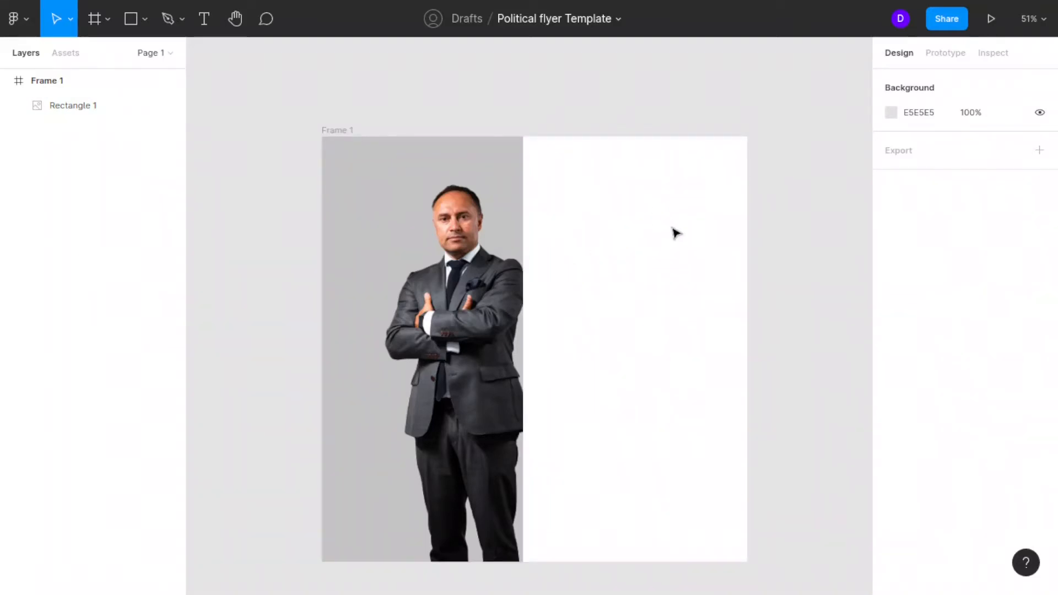
Add a second rectangle of about 555 × 358 at X 525, Y 0 in the frame's upper-right corner.
left_click(130, 21)
left_click(630, 177)
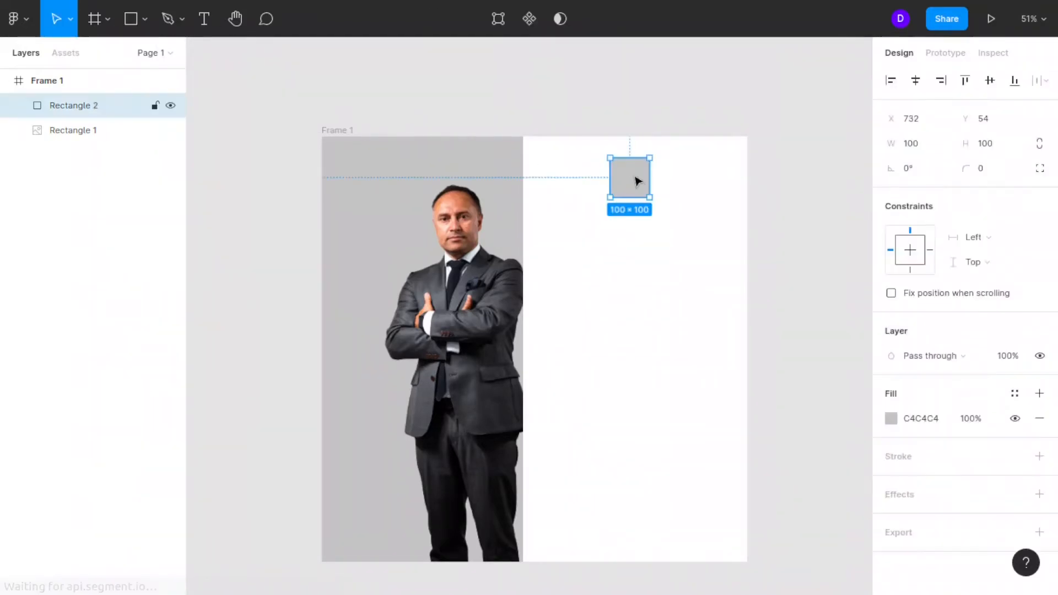
left_click_drag(634, 177, 746, 185)
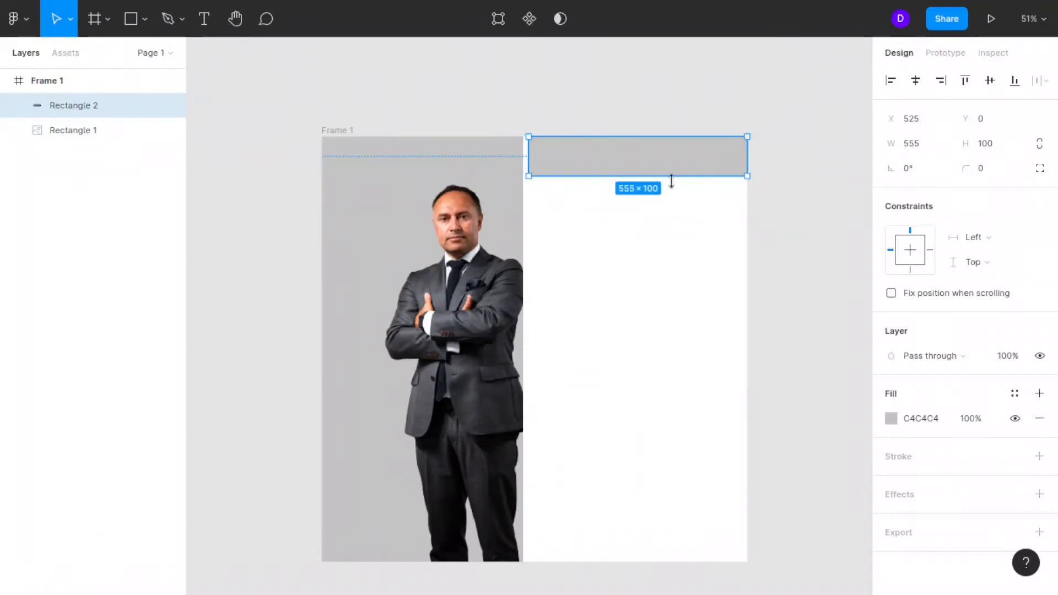
left_click_drag(649, 175, 634, 276)
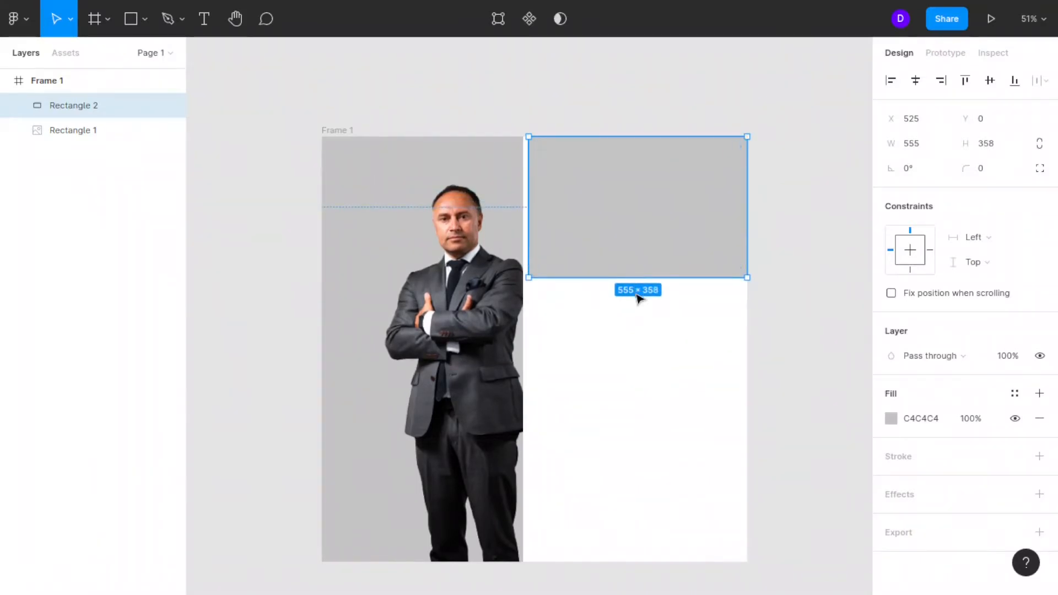
Edit the new rectangle's vector shape, adding a point mid-way along its lower edge and pulling it down to about X 808, Y 489.5.
left_click(499, 21)
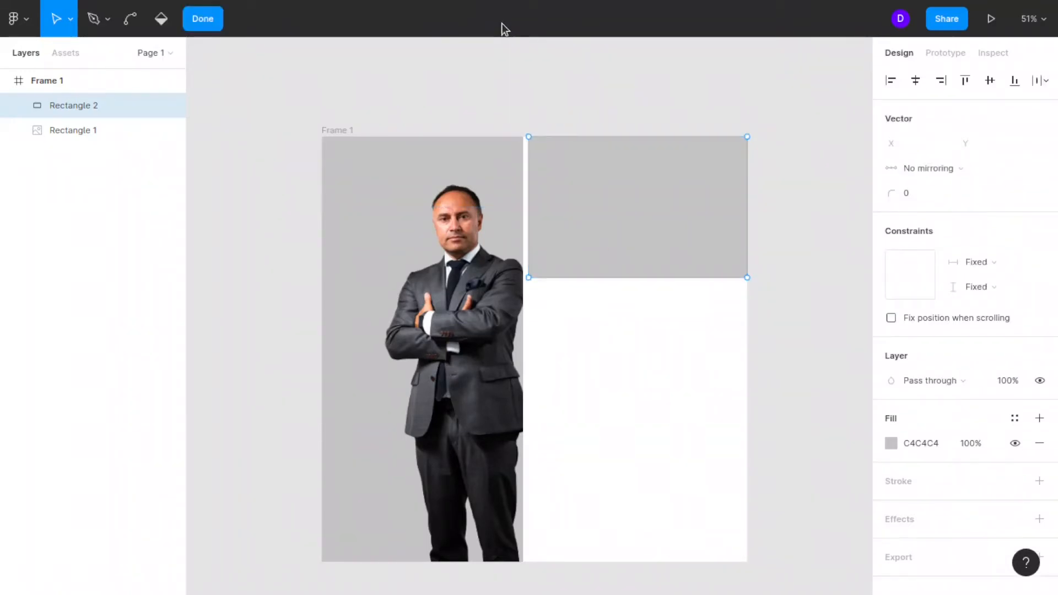
left_click(639, 278)
left_click(641, 298)
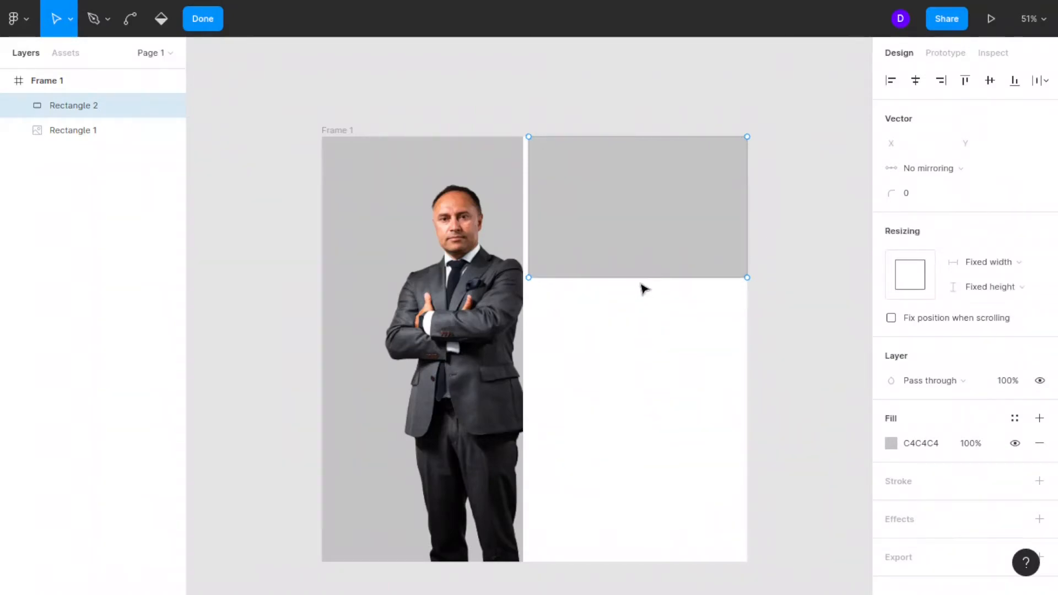
left_click(639, 279)
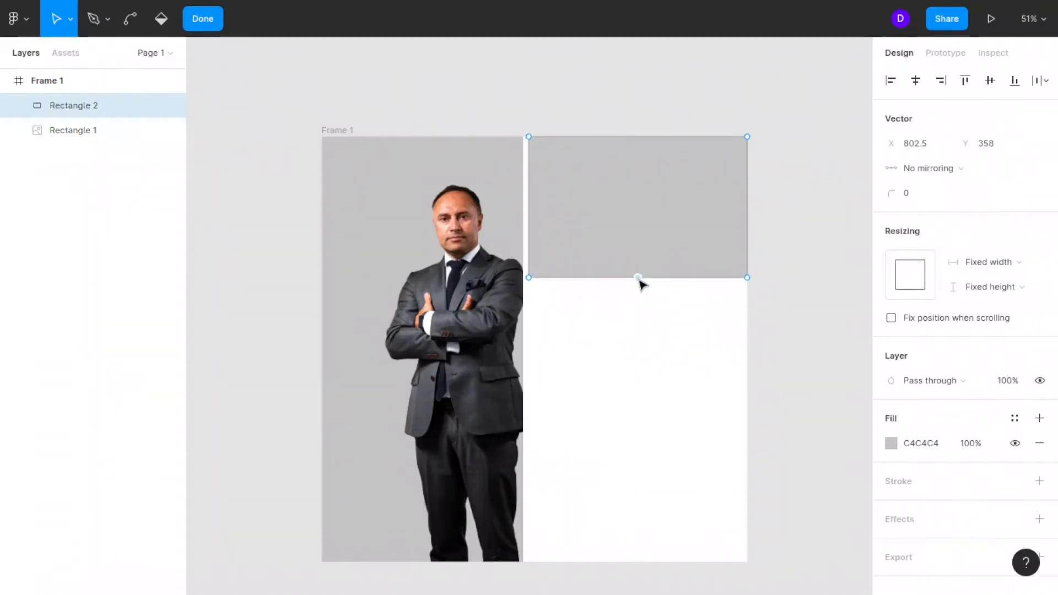
left_click_drag(638, 281, 640, 330)
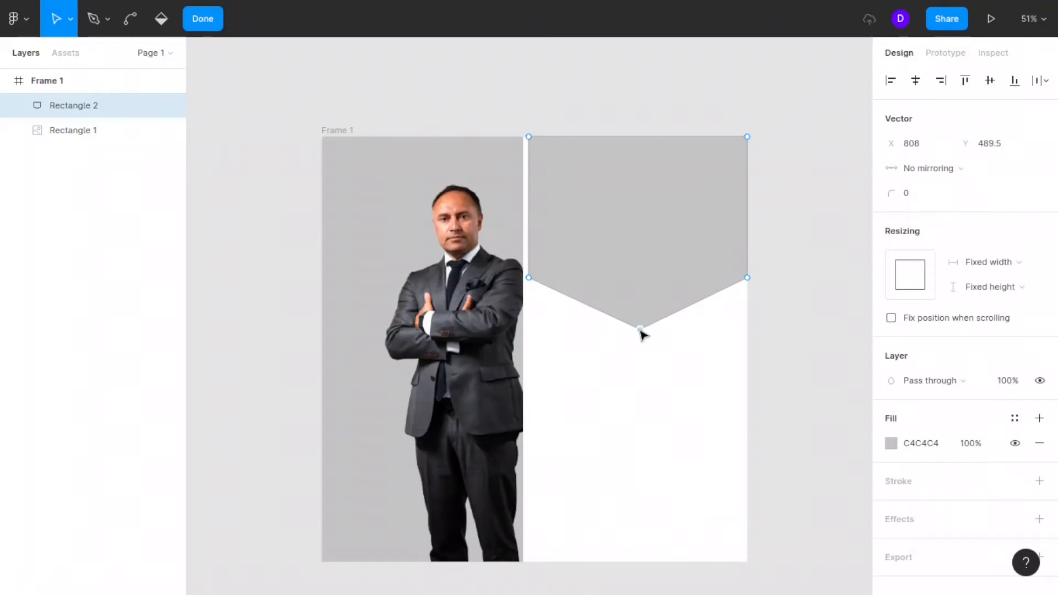
Add a point on each slanted edge at about X 715.5 and X 908.5, Y 358, to narrow the pointer, and finish editing the shape.
left_click(695, 303)
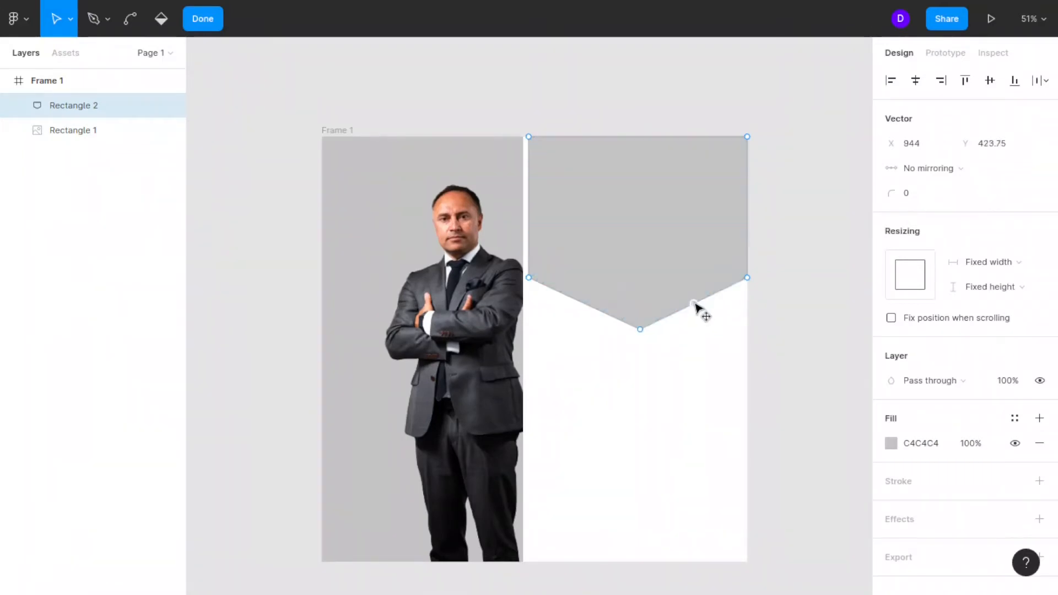
left_click_drag(696, 304, 686, 287)
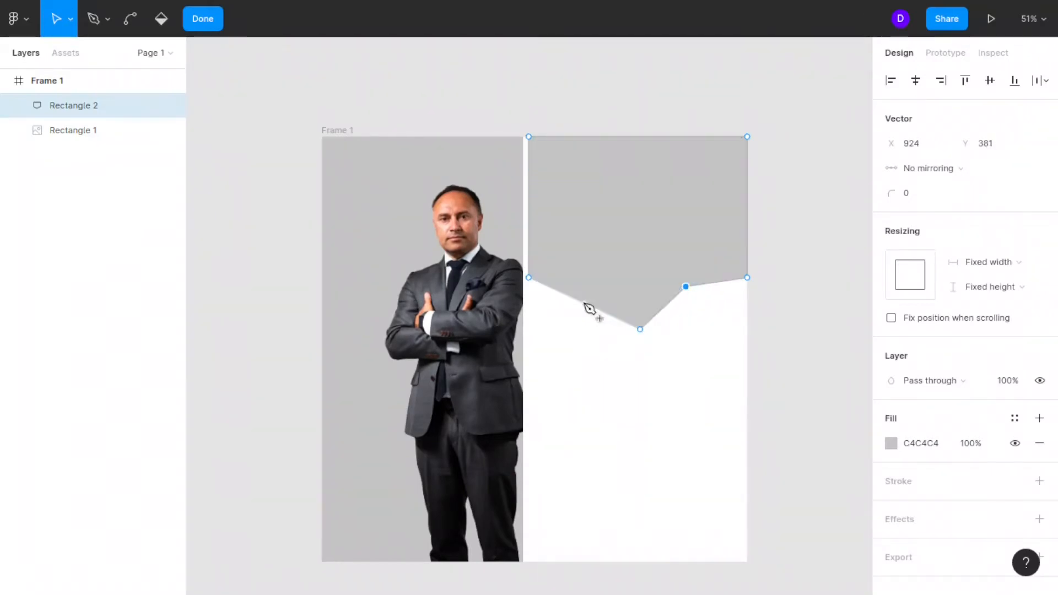
mouse_move(590, 302)
left_mouse_down()
mouse_move(594, 280)
mouse_move(588, 307)
mouse_move(586, 299)
left_mouse_up()
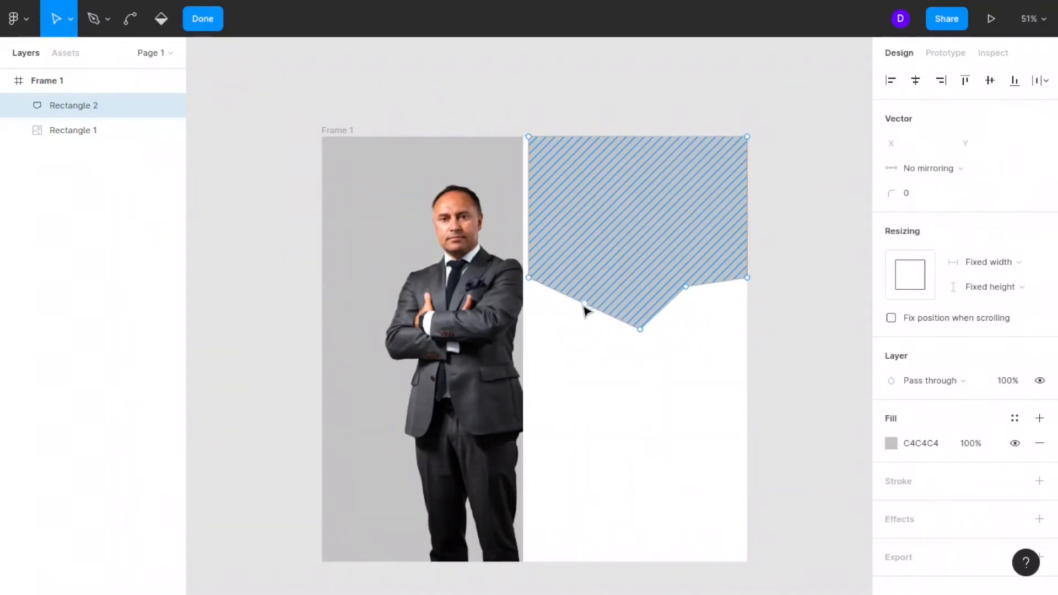
left_click_drag(588, 308, 606, 278)
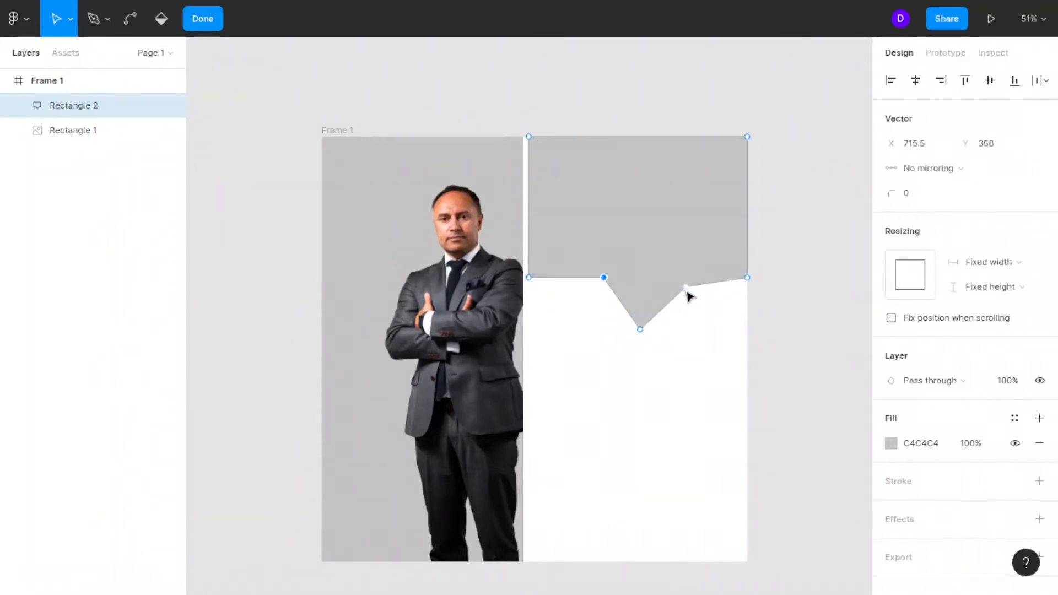
left_click_drag(686, 286, 682, 283)
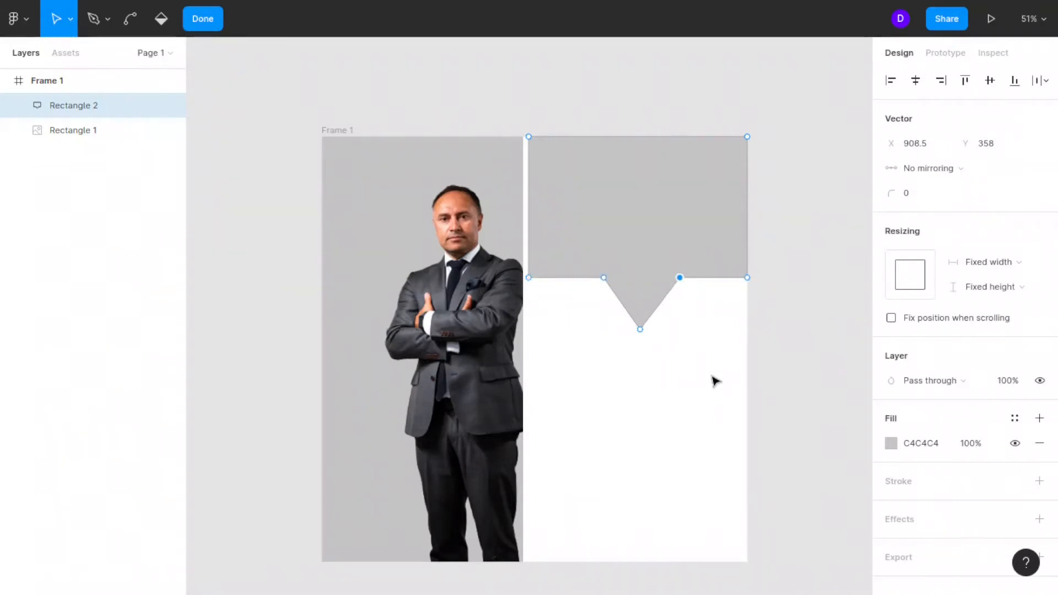
left_click(699, 352)
key("Escape")
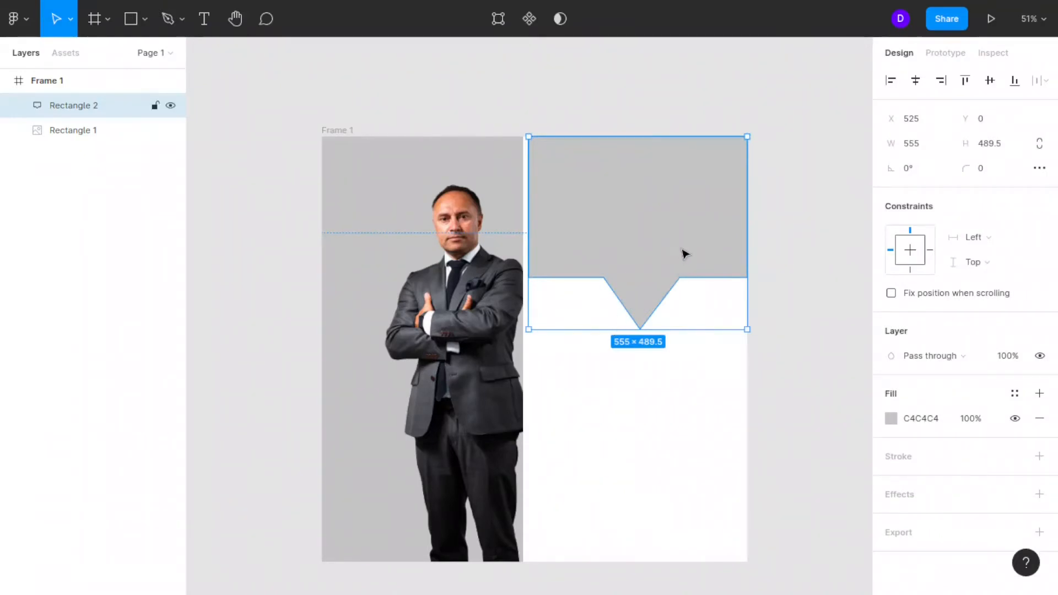
mouse_move(685, 253)
left_mouse_down()
mouse_move(667, 253)
mouse_move(687, 253)
left_mouse_up()
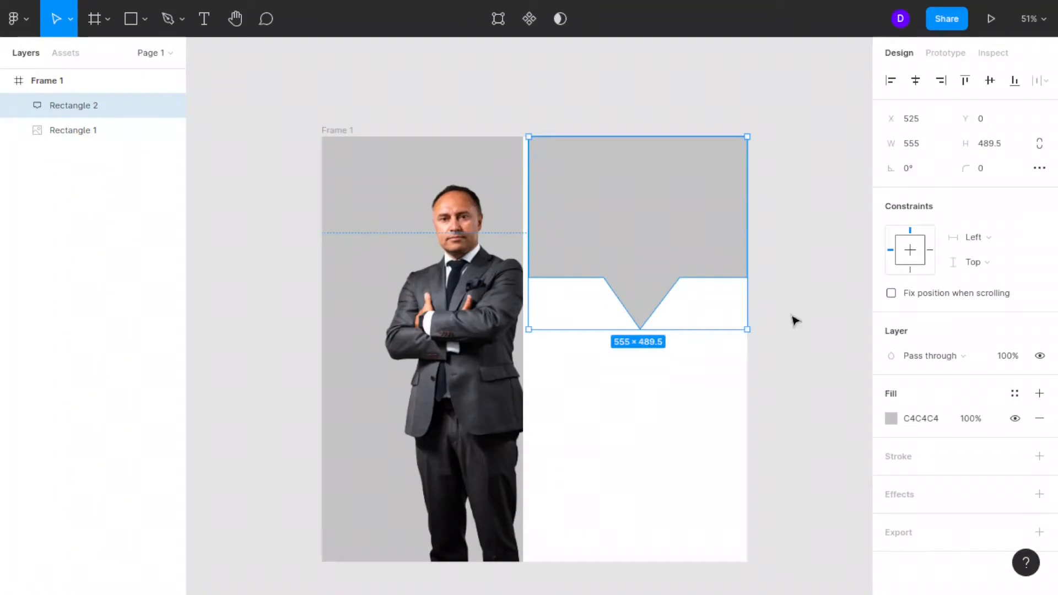
Change the grey fill of the shape with the downward pointer to a solid dark violet, about hex 310679.
left_click(892, 417)
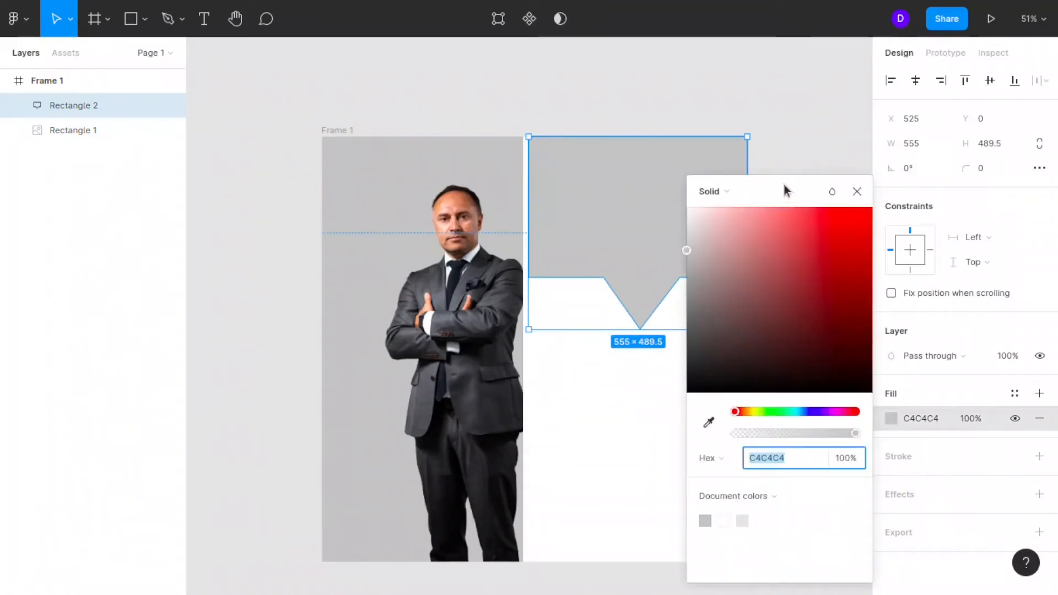
left_click_drag(784, 184, 928, 87)
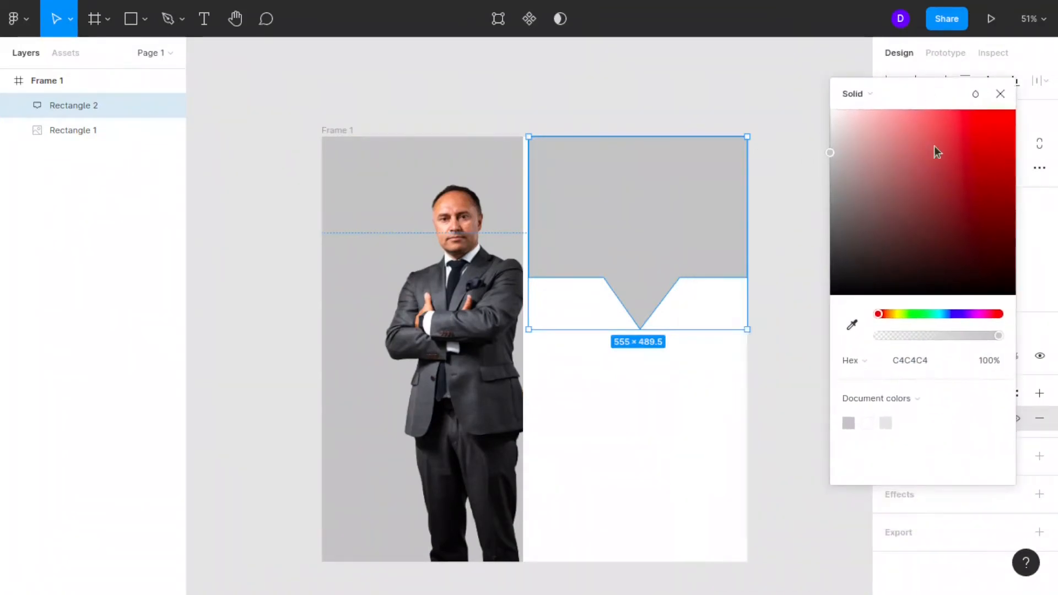
left_click(967, 314)
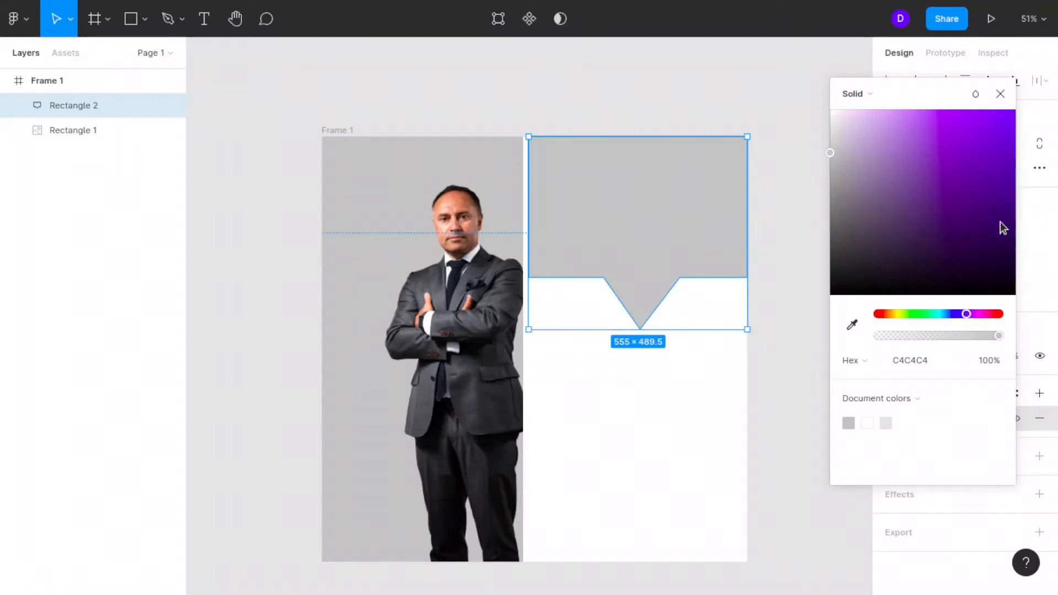
left_click(1004, 194)
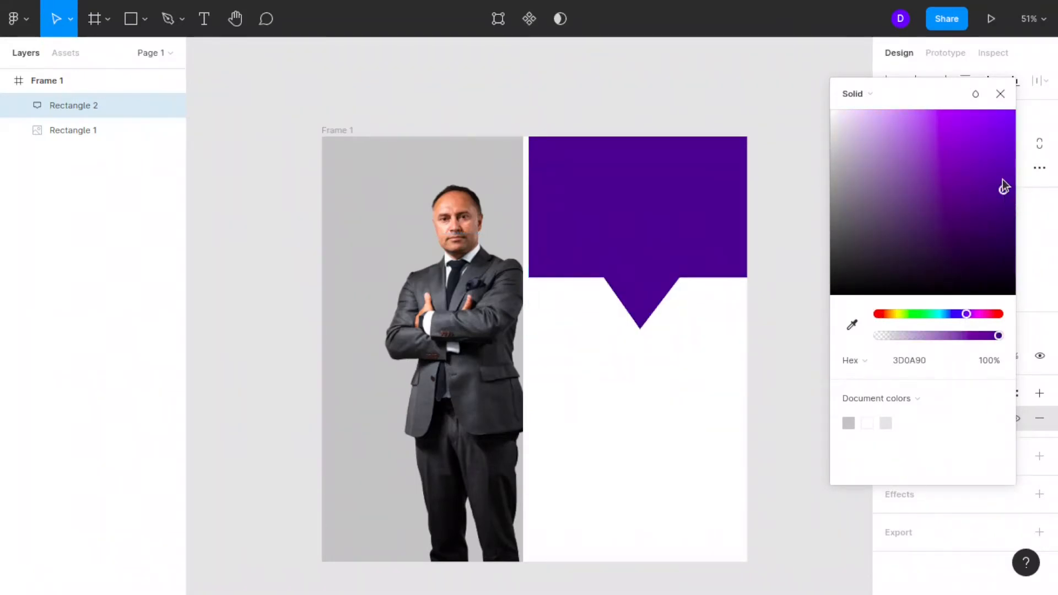
left_click_drag(1003, 171, 1003, 209)
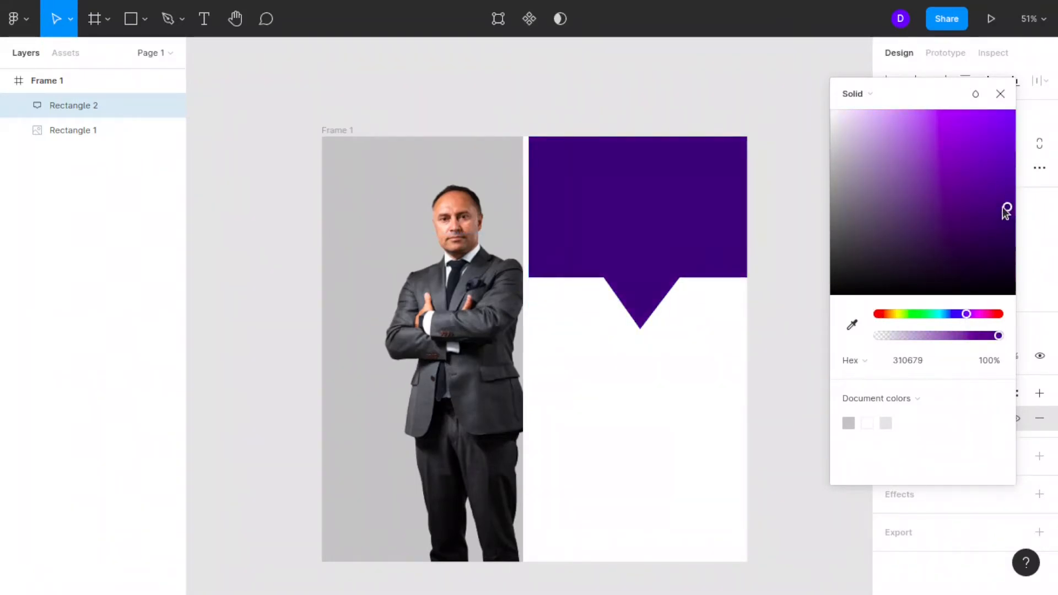
left_click(688, 381)
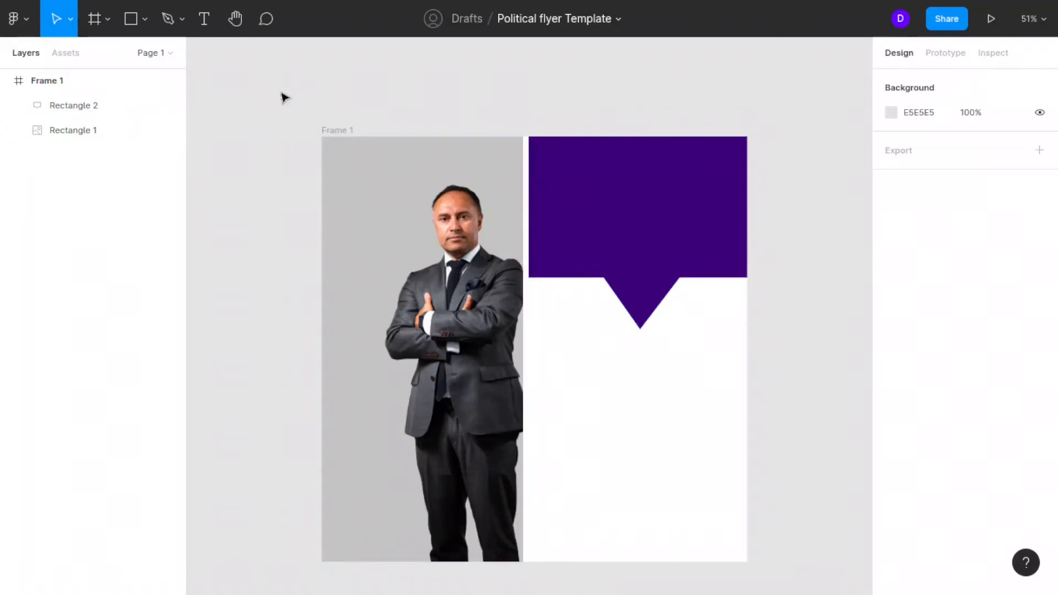
Add the text 2022 in Poppins Regular, size 72, in the white area below the violet pointer.
left_click(204, 20)
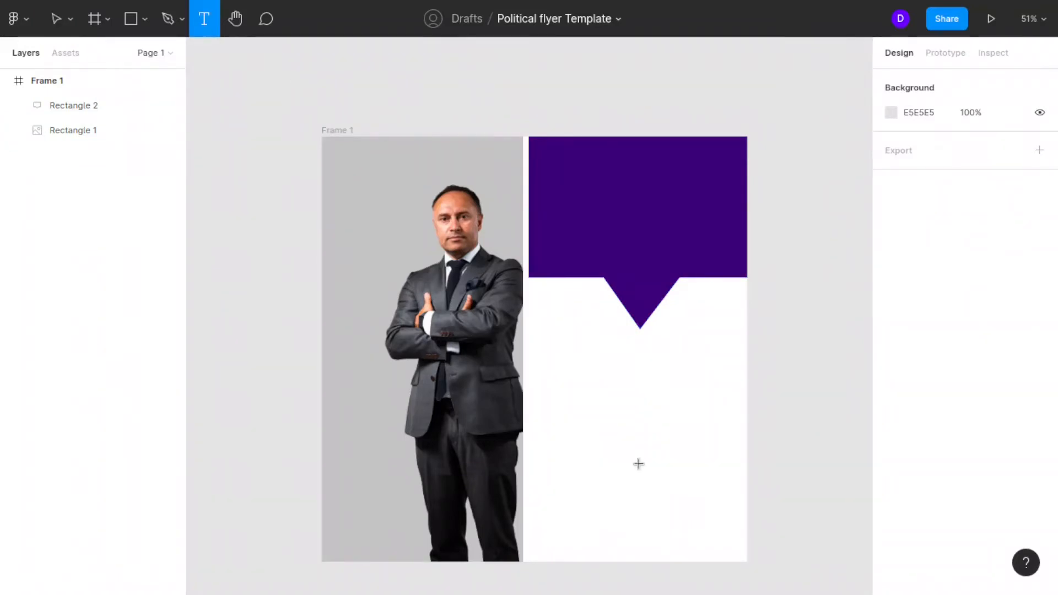
left_click(604, 414)
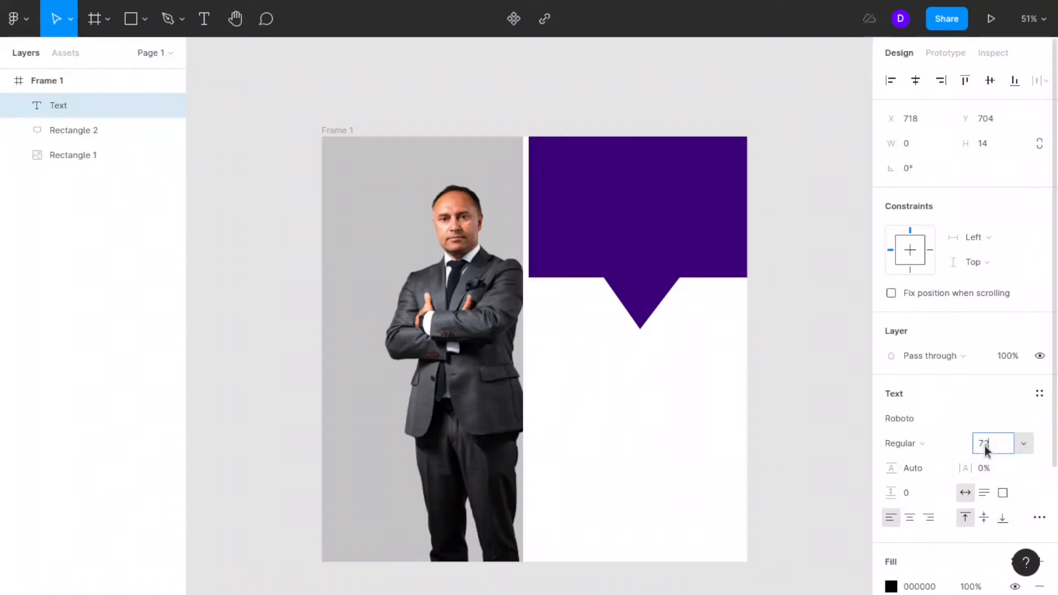
left_click(969, 419)
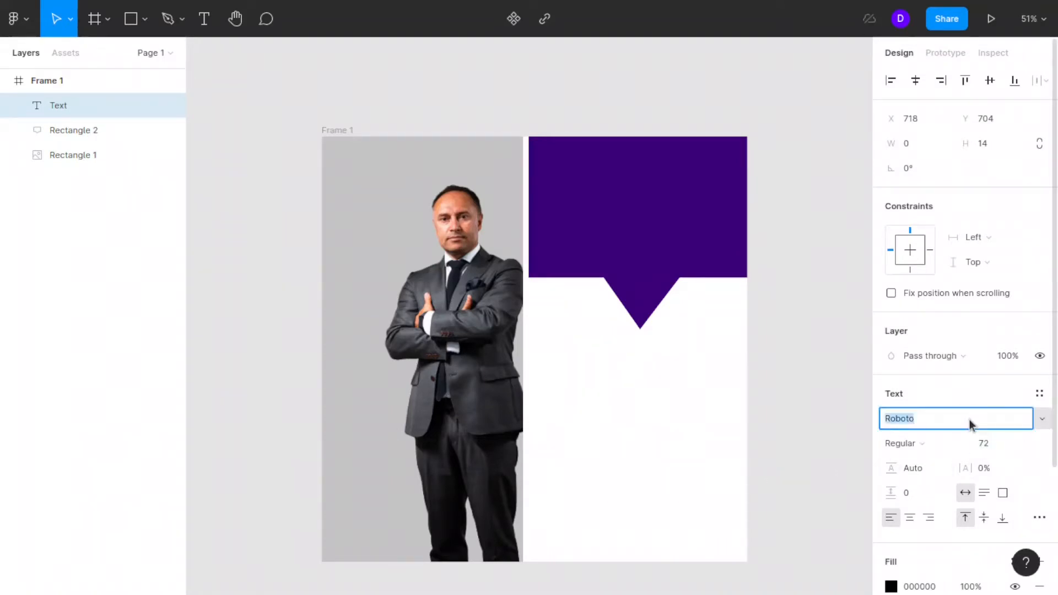
type("Poppins")
key("Return")
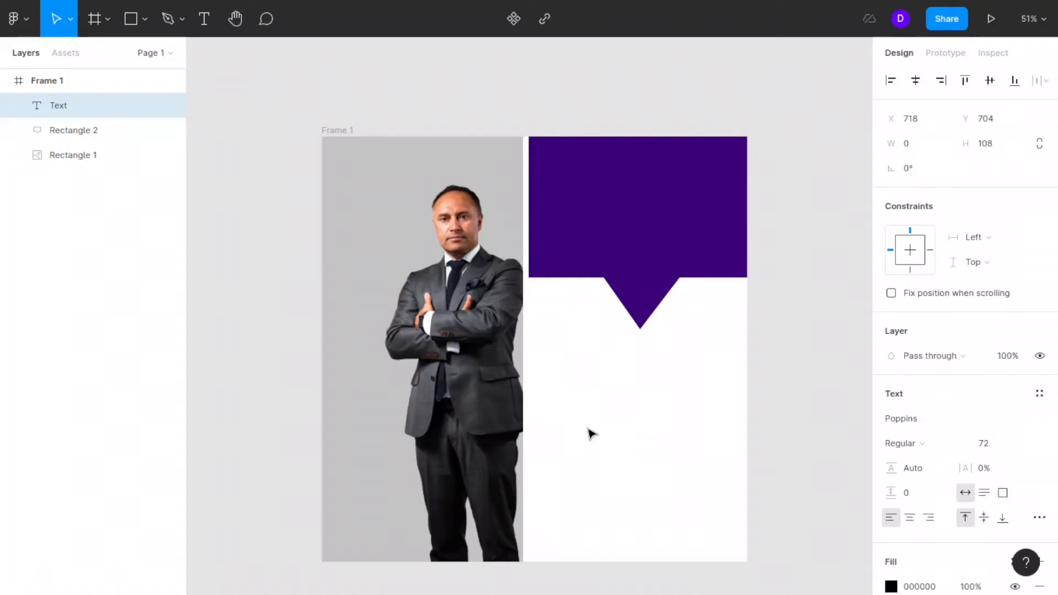
type("2")
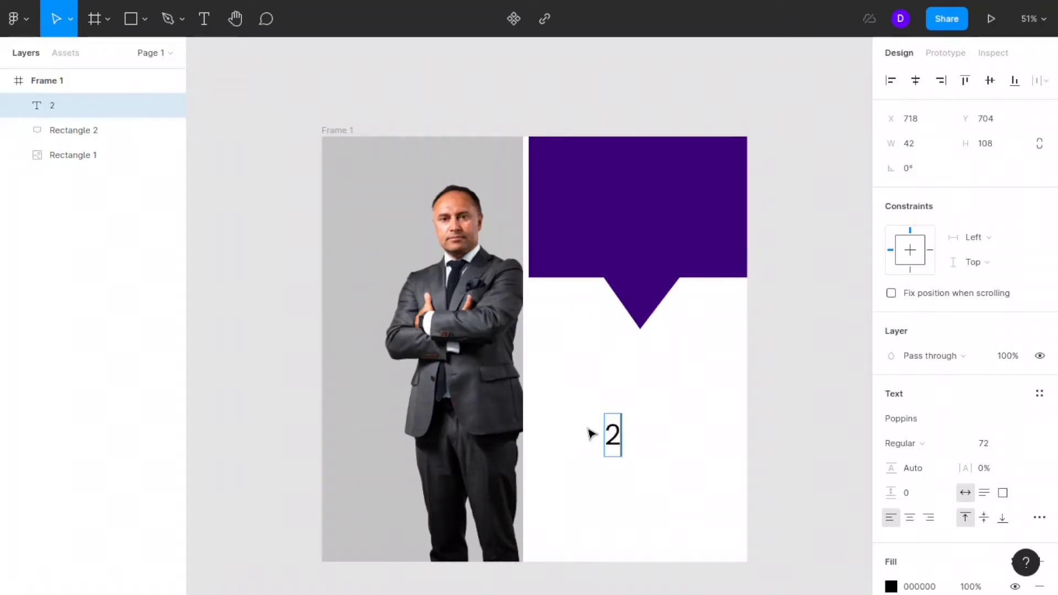
type("022")
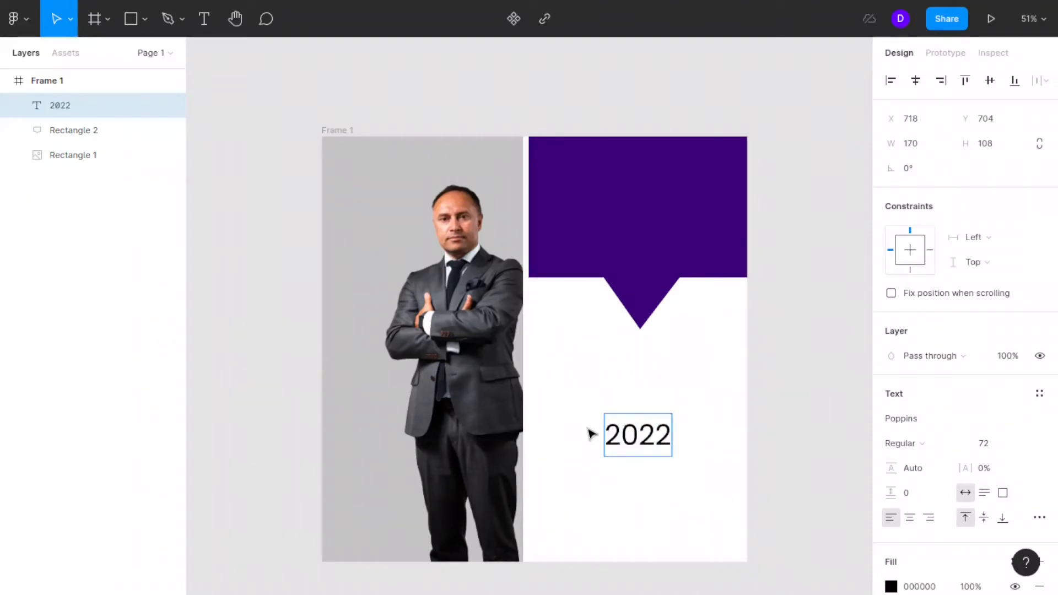
key("Escape")
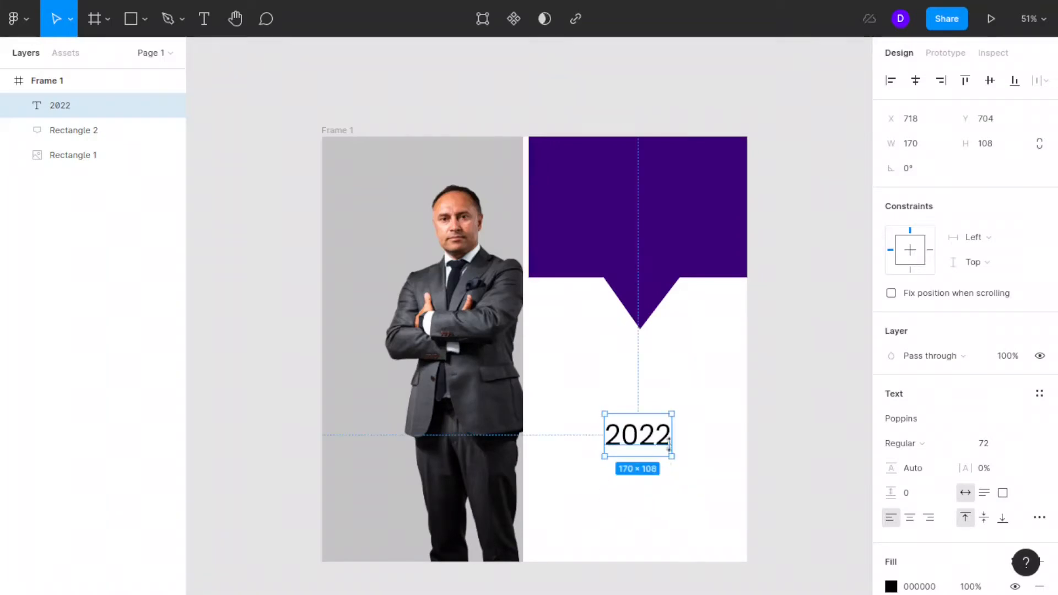
Set the 2022 text's fill to the near-white FEFBFB and move it up onto the violet shape.
scroll(886, 513, "down", 3)
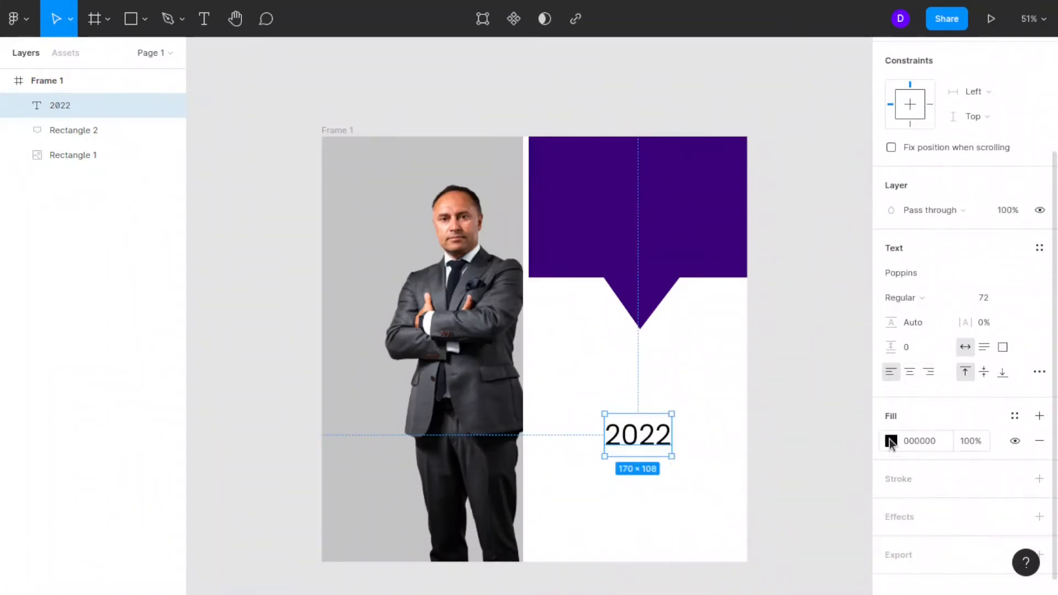
left_click(890, 440)
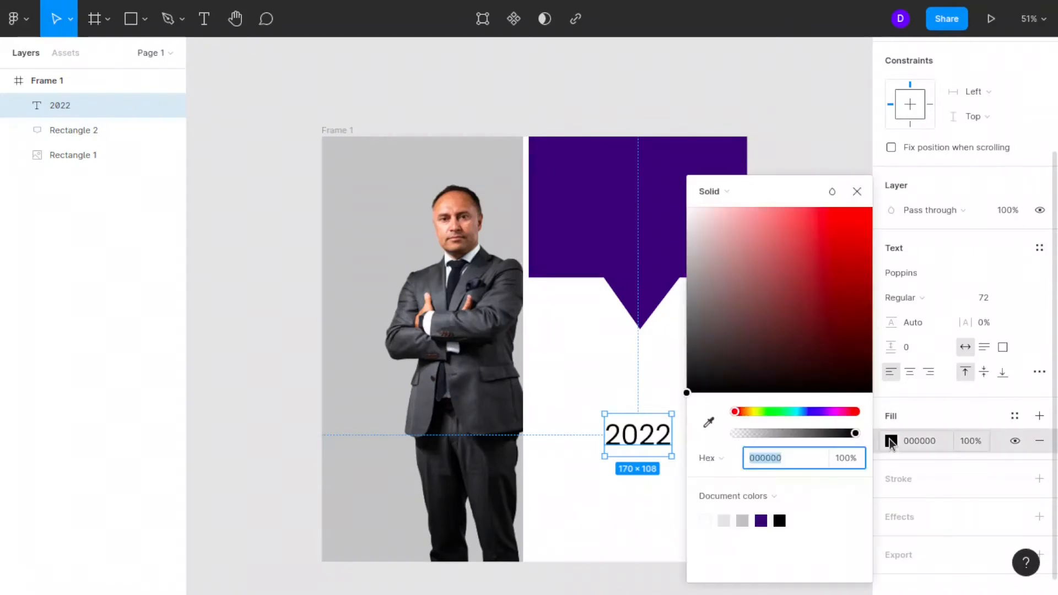
left_click(690, 210)
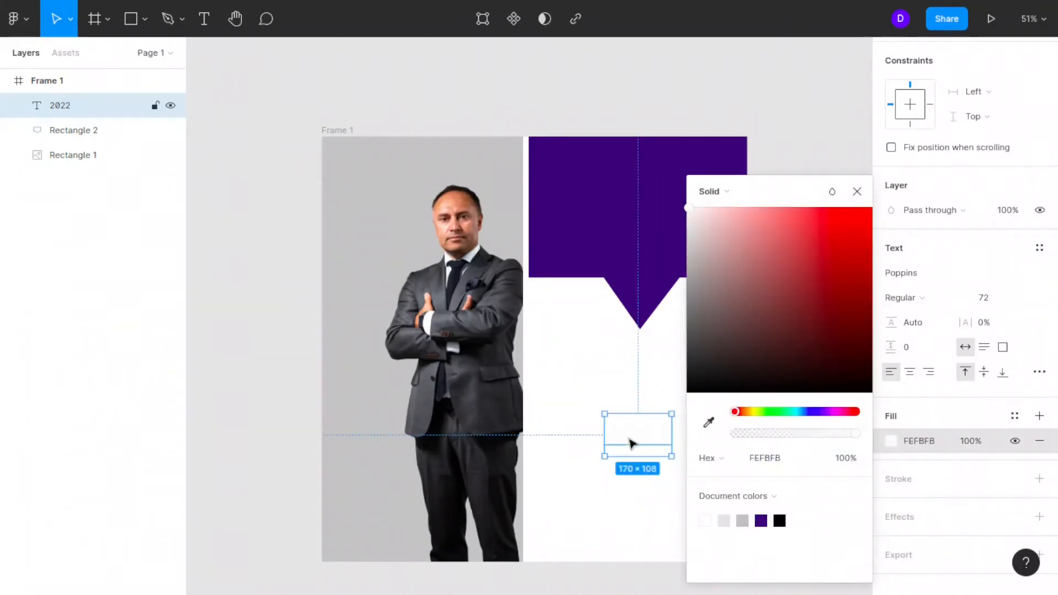
left_click_drag(637, 435, 660, 186)
left_click_drag(778, 190, 842, 167)
left_click(918, 162)
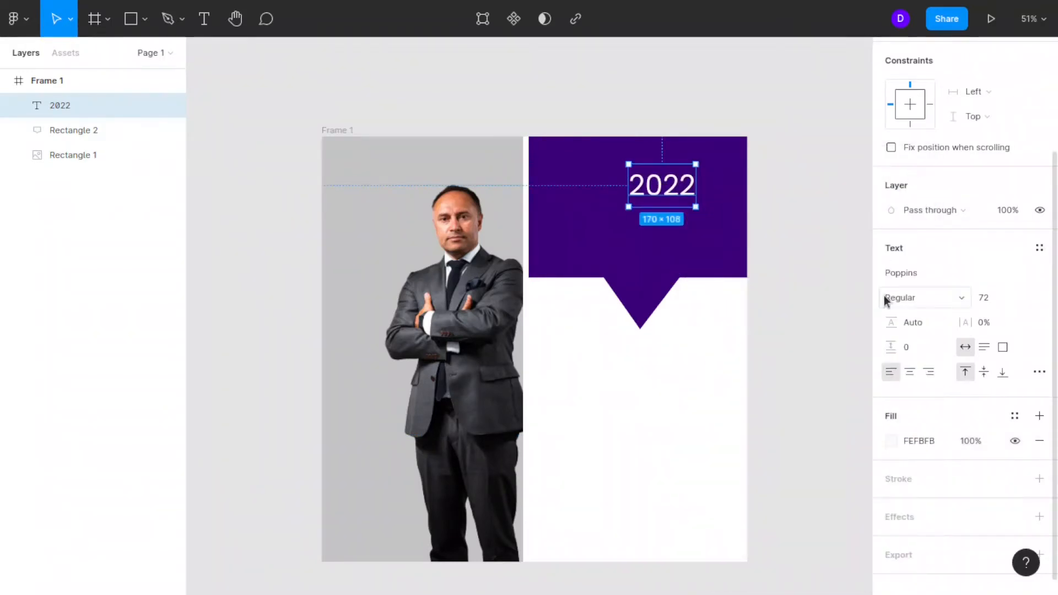
Make the 2022 text Bold and centre it near the violet shape's upper edge at about X 717, Y 27.
left_click(963, 300)
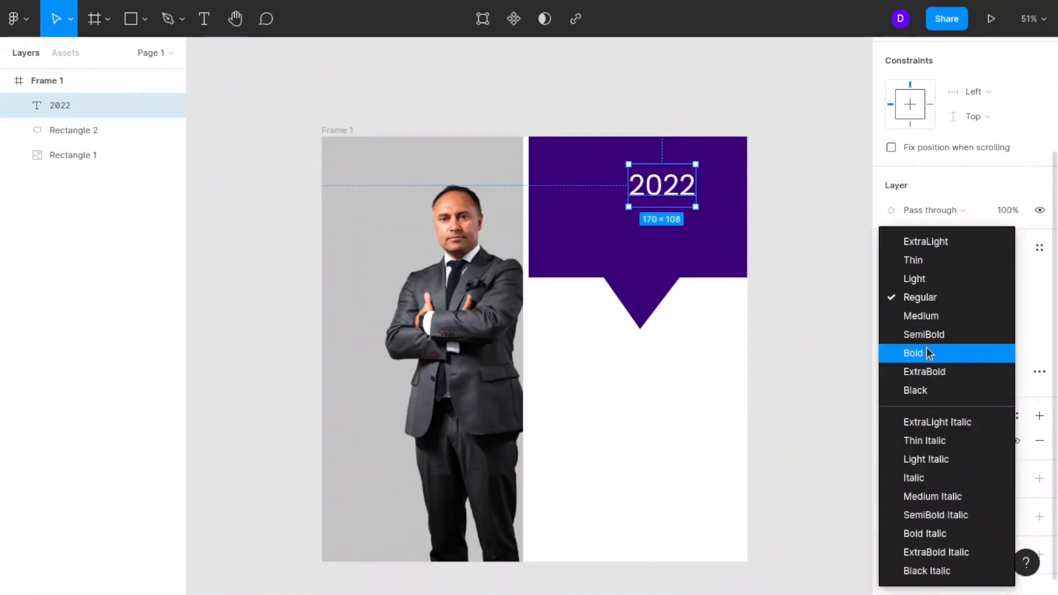
left_click(929, 352)
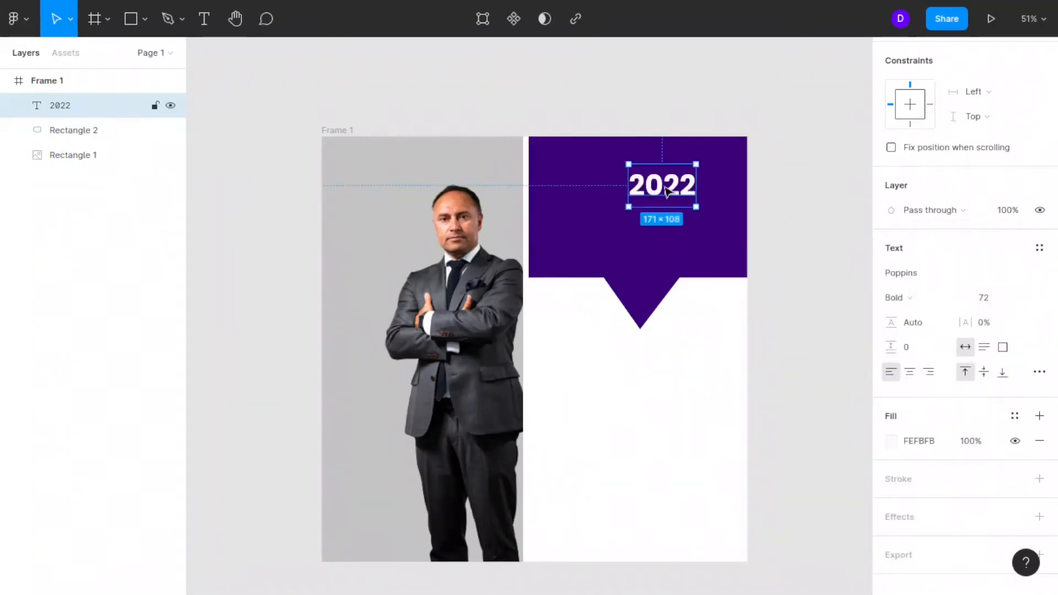
left_click_drag(667, 191, 639, 173)
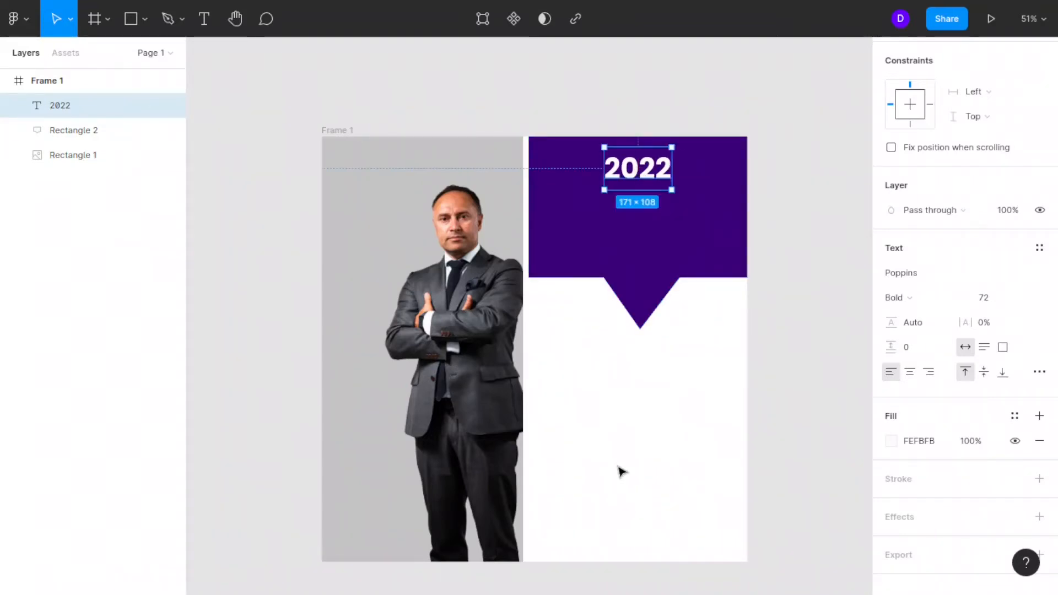
key("Escape")
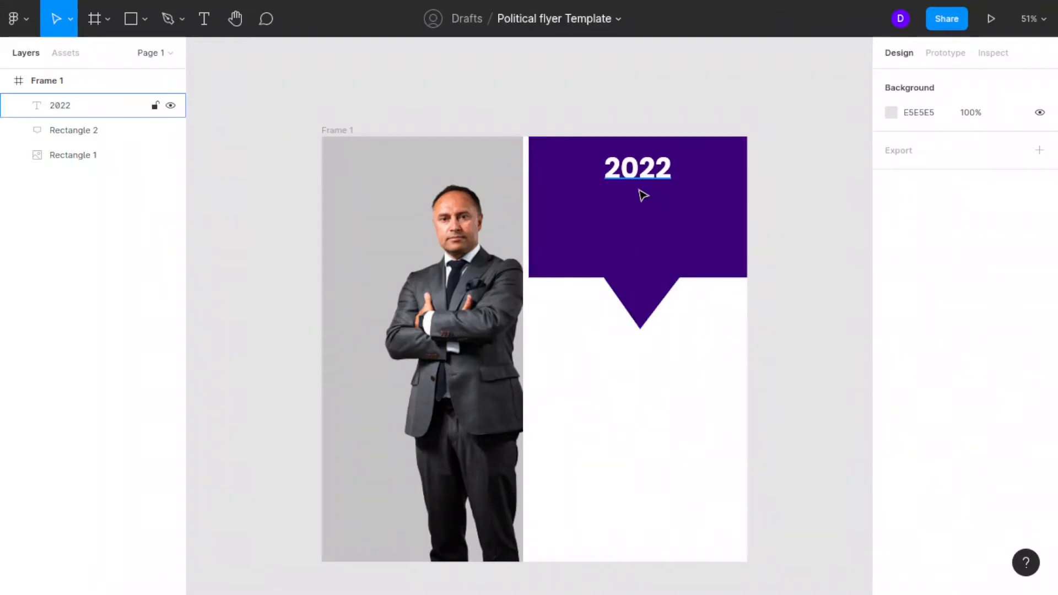
Duplicate the 2022 text, change the copy to ELECTION, and centre it just below 2022 at about X 632, Y 125.
left_click(646, 173)
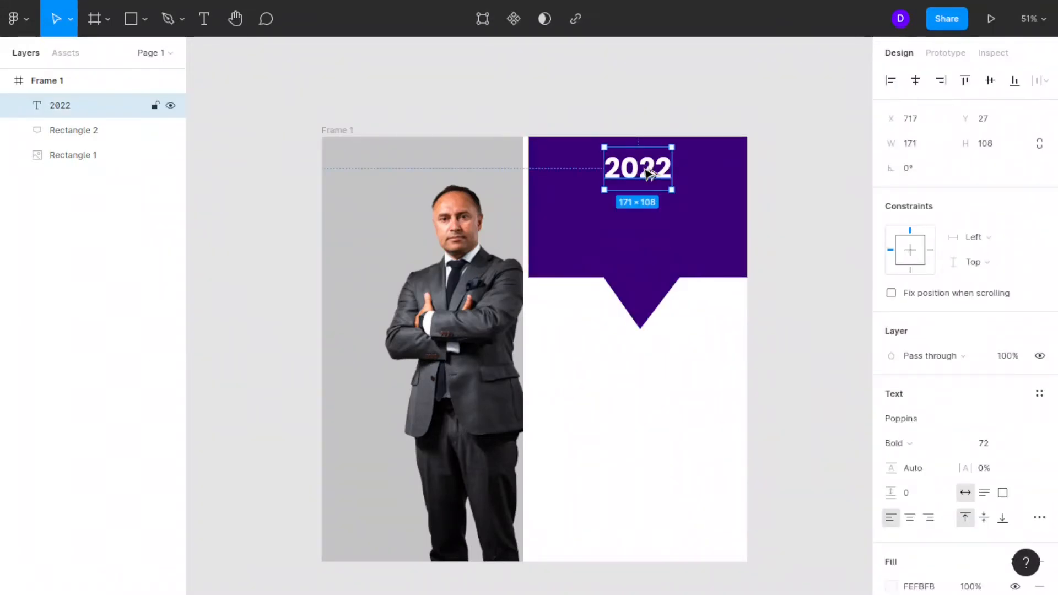
left_click_drag(647, 174, 647, 223)
double_click(641, 221)
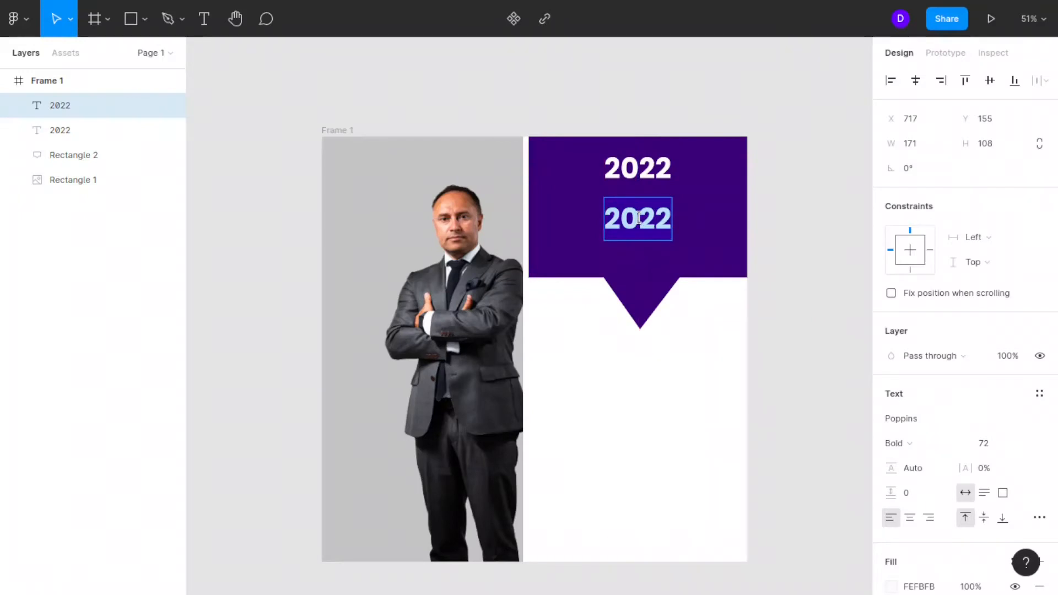
type("ELE")
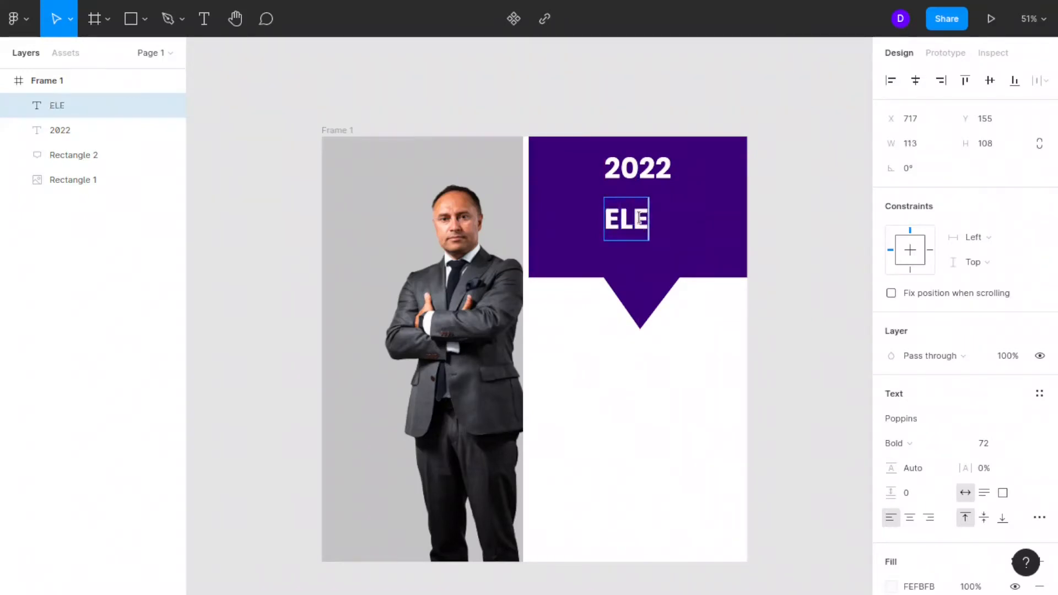
type("CTION")
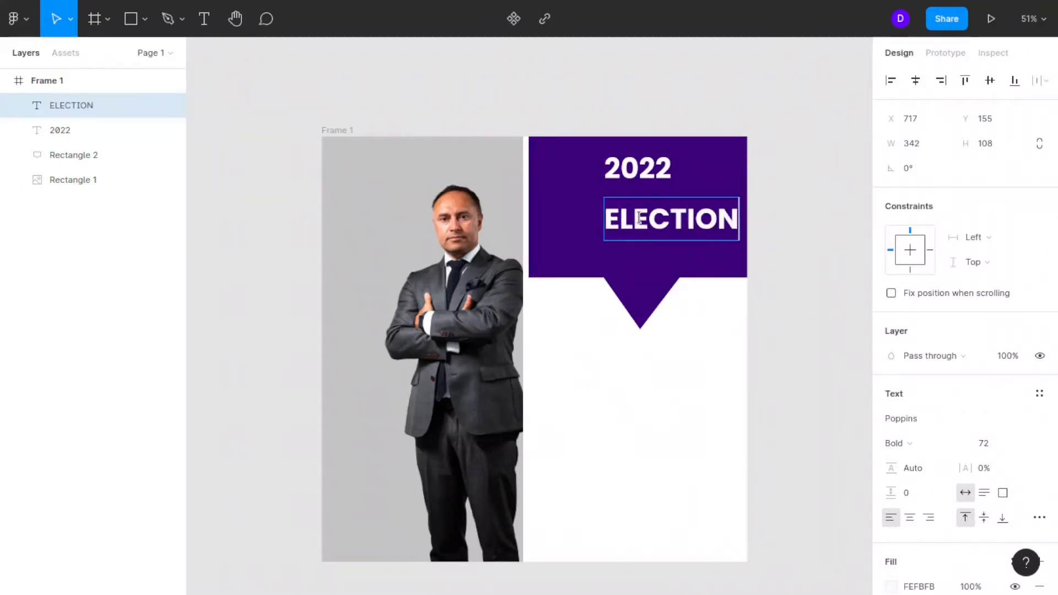
key("Escape")
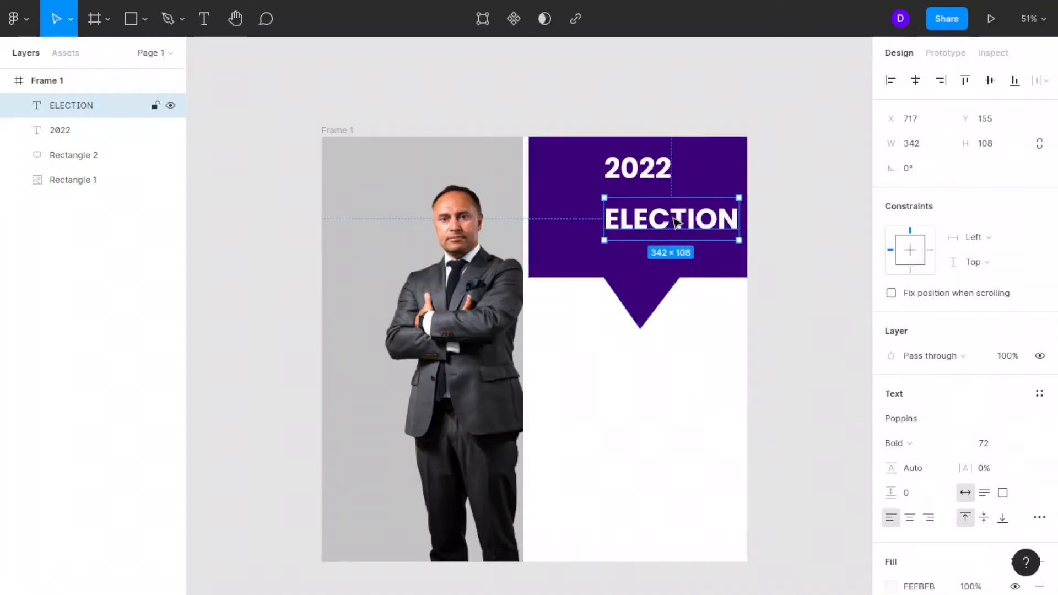
left_click_drag(669, 219, 645, 209)
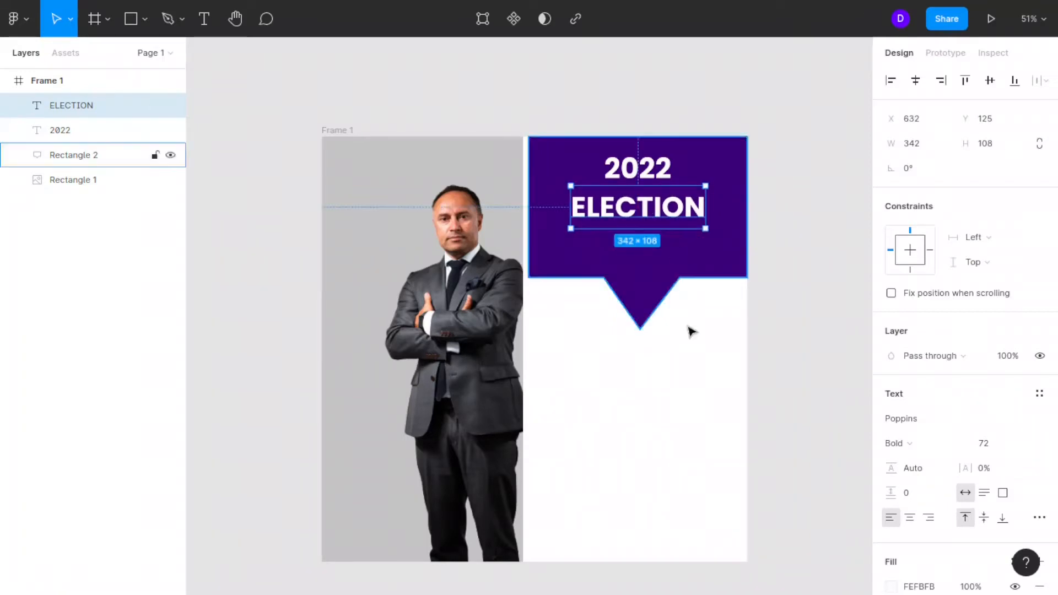
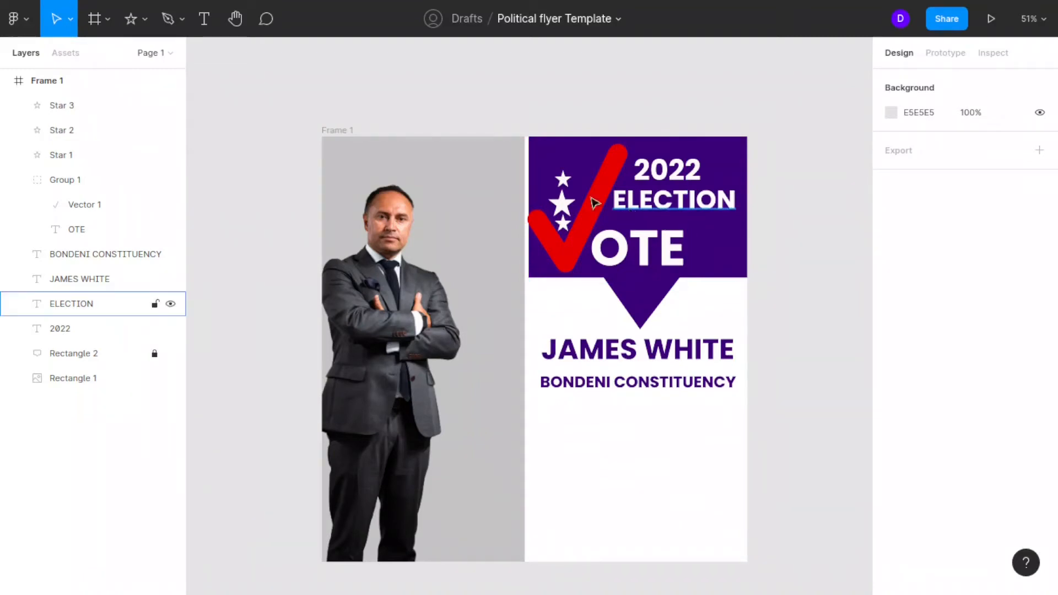
left_click(563, 186)
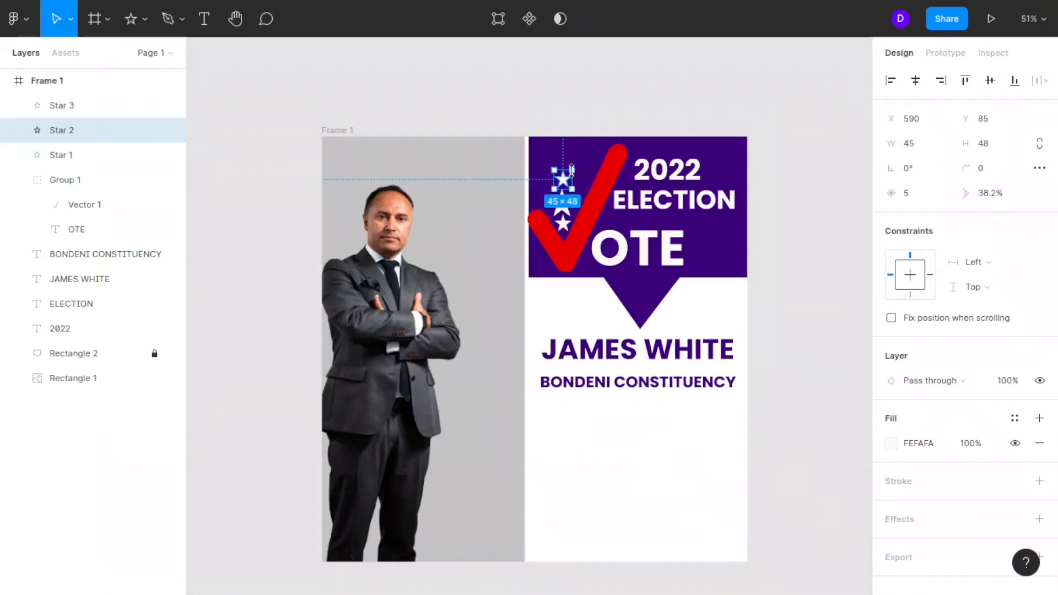
mouse_move(572, 169)
left_mouse_down()
mouse_move(575, 180)
mouse_move(573, 171)
left_mouse_up()
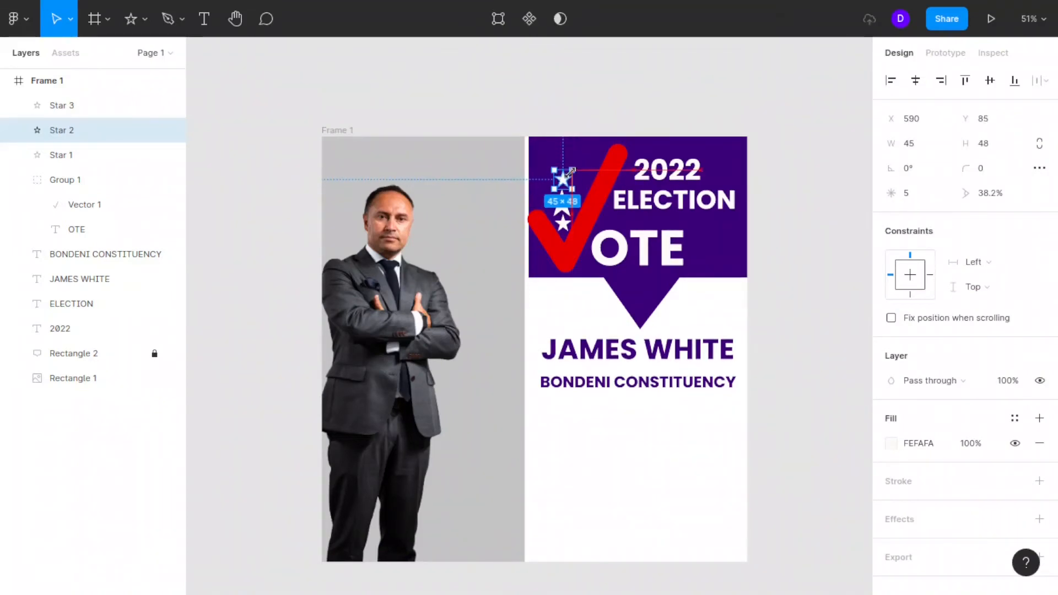
left_click(811, 296)
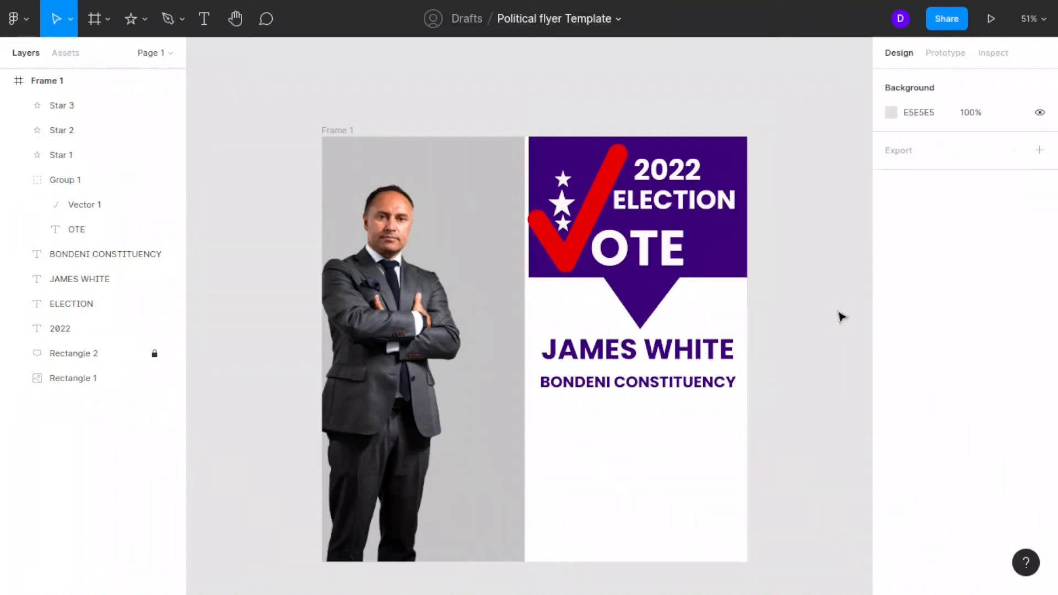
key("r")
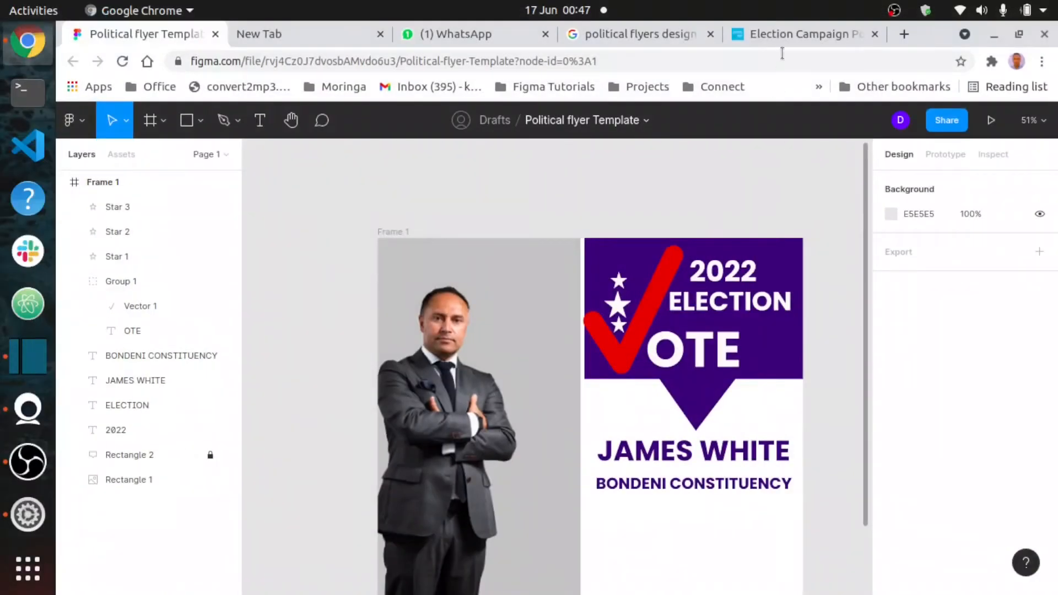
Switch to the election campaign poster template on PosterMyWall and examine its overall layout from the heading to the footer.
left_click(788, 39)
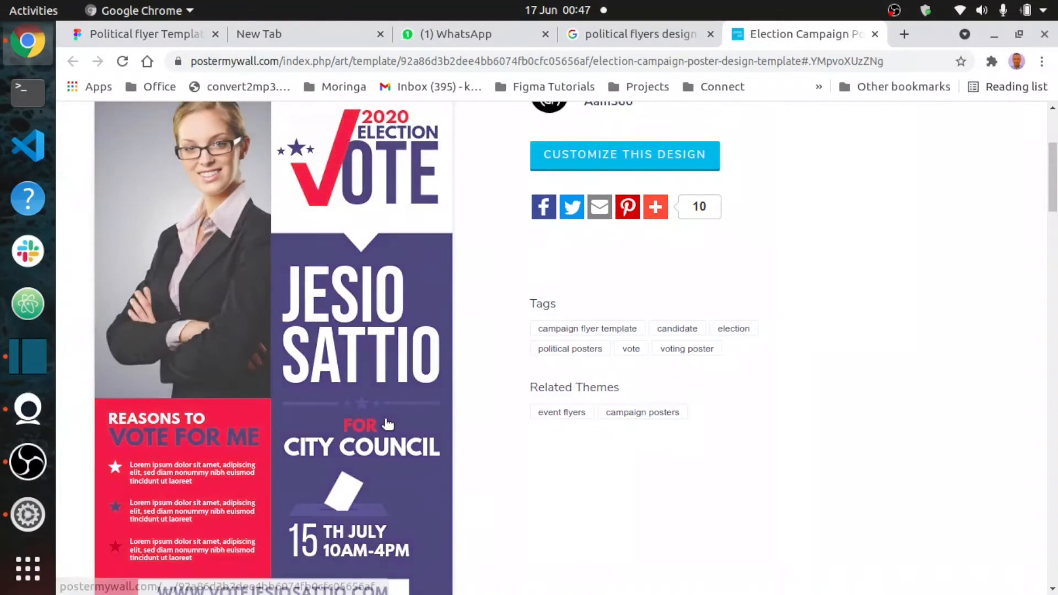
scroll(386, 422, "down", 1)
scroll(387, 424, "down", 2)
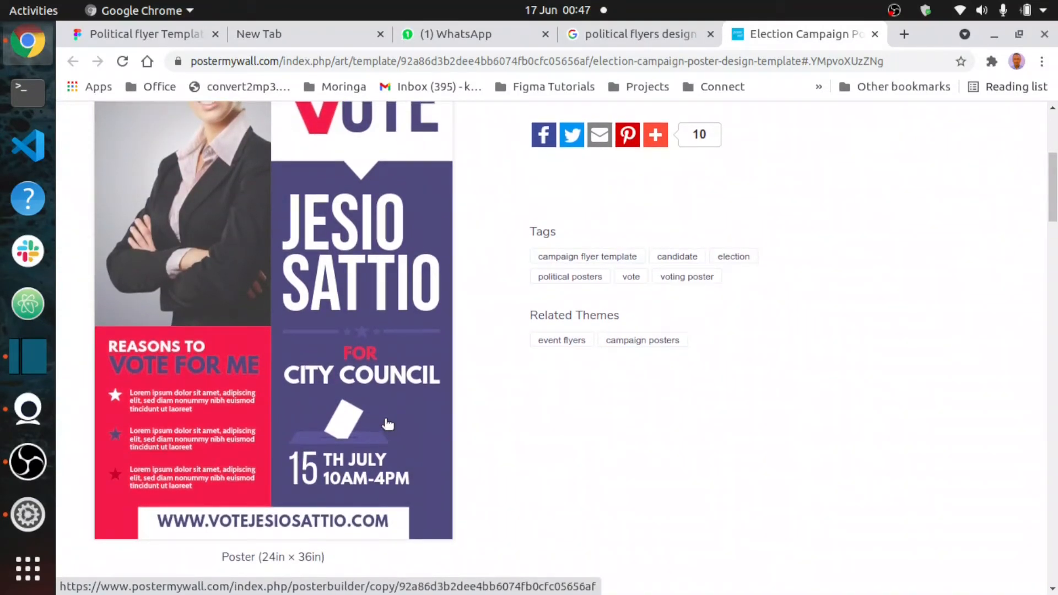
scroll(386, 417, "down", 7)
scroll(383, 413, "up", 15)
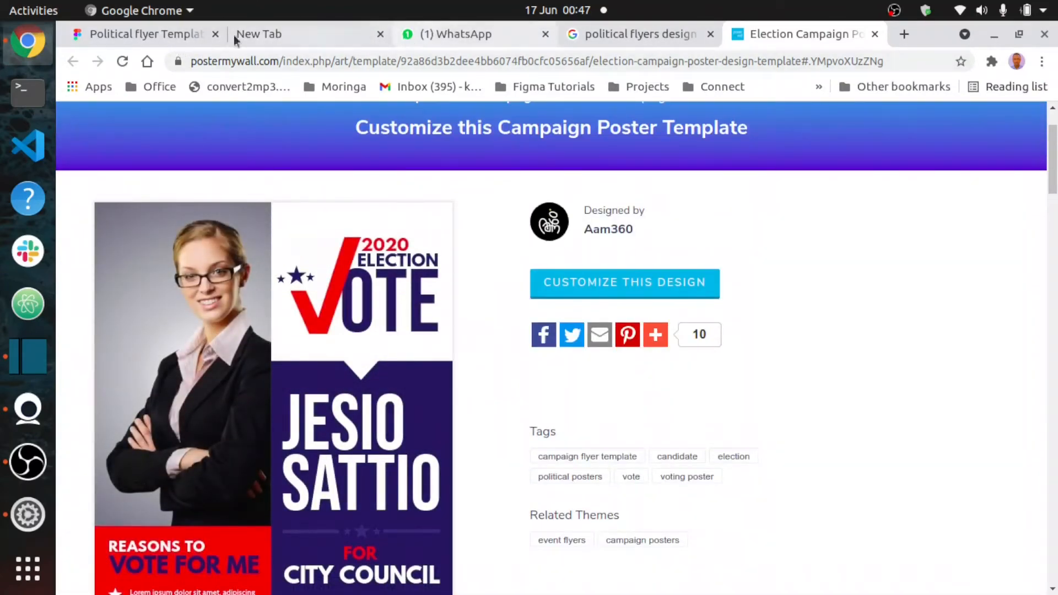
Switch back to the flyer in Figma and duplicate the BONDENI CONSTITUENCY text just below the original at about X 554, Y 675.
left_click(165, 39)
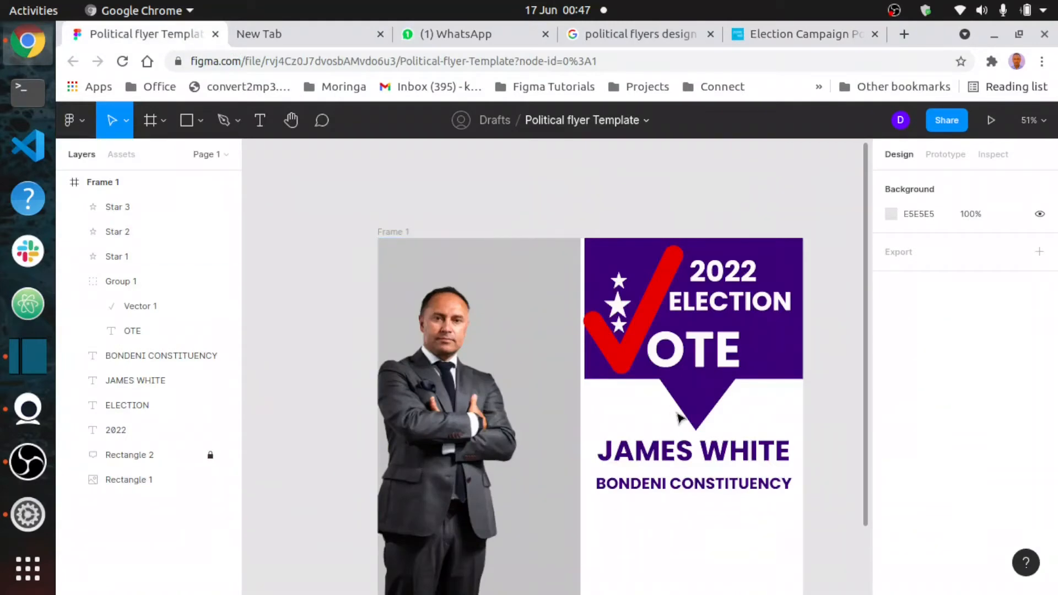
scroll(680, 418, "down", 2)
scroll(681, 418, "down", 1)
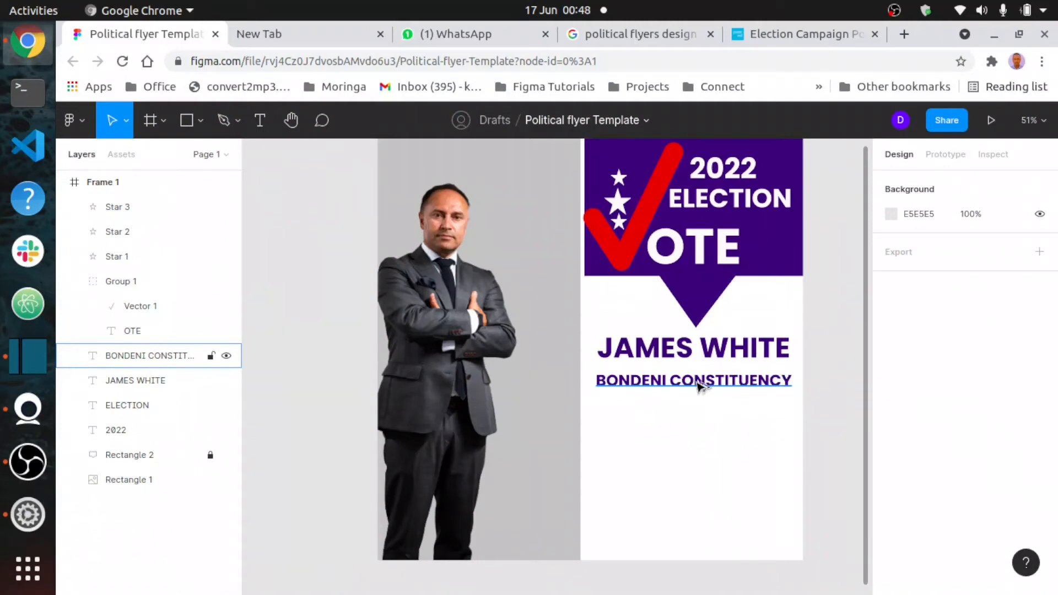
left_click_drag(699, 386, 702, 417)
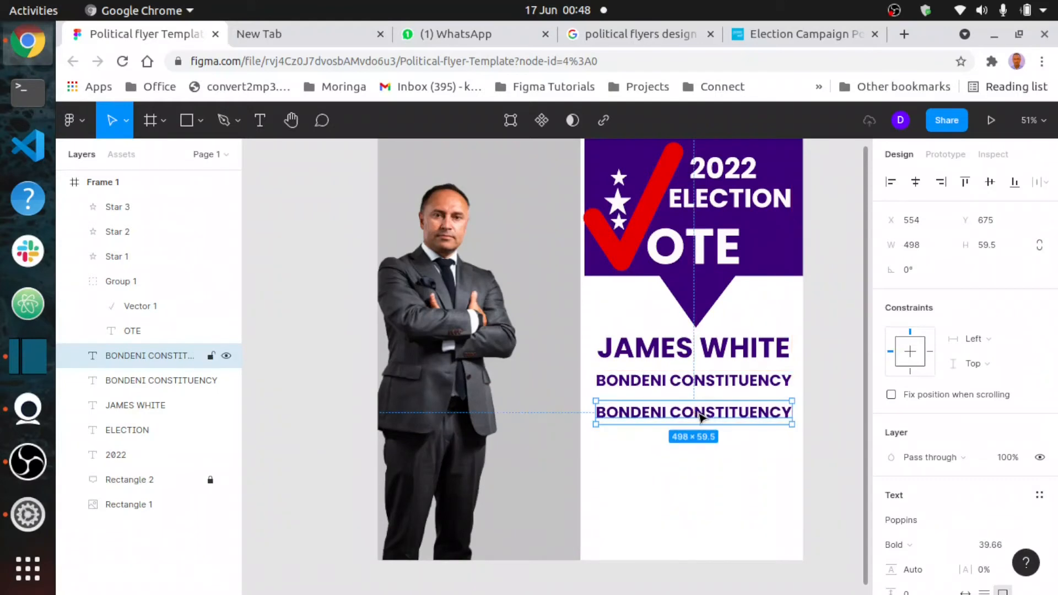
Change the duplicated text's copy to FOR MEMBER OF ASSEMBLY.
double_click(680, 412)
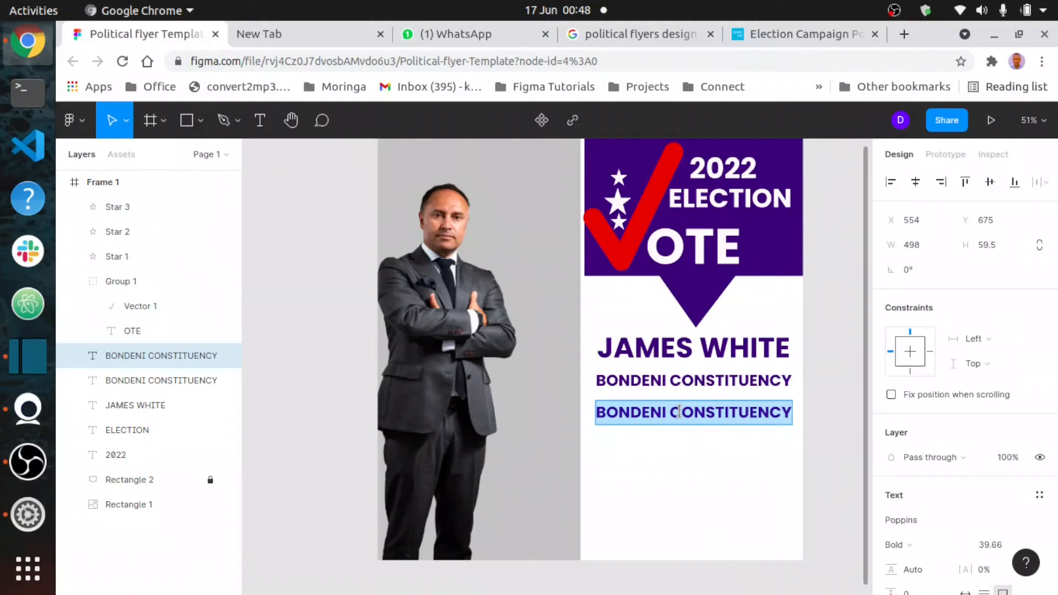
key("BackSpace")
type("fo")
key("BackSpace")
key("BackSpace")
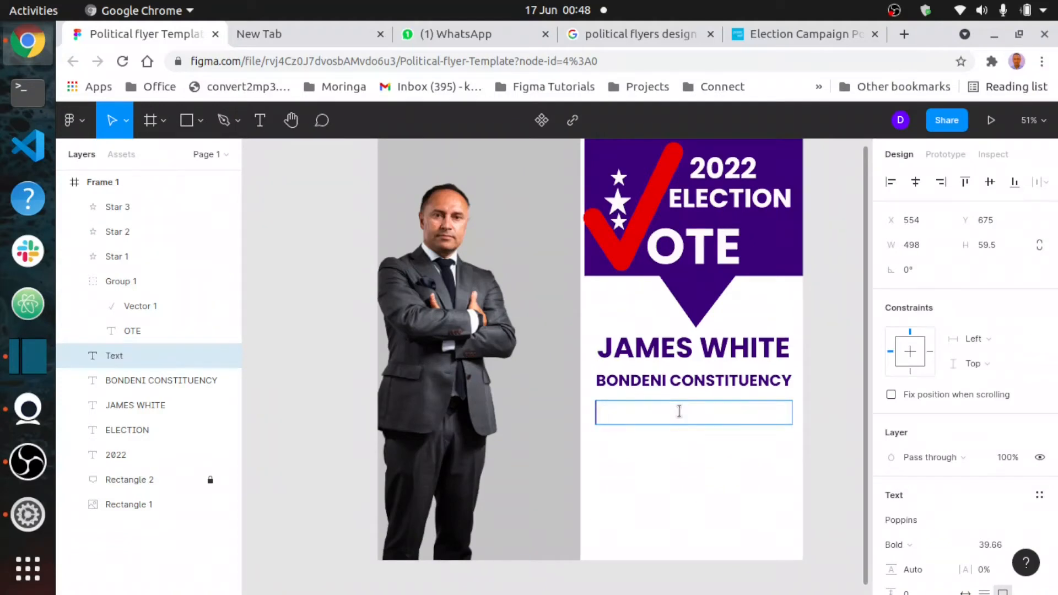
type("FOR ME")
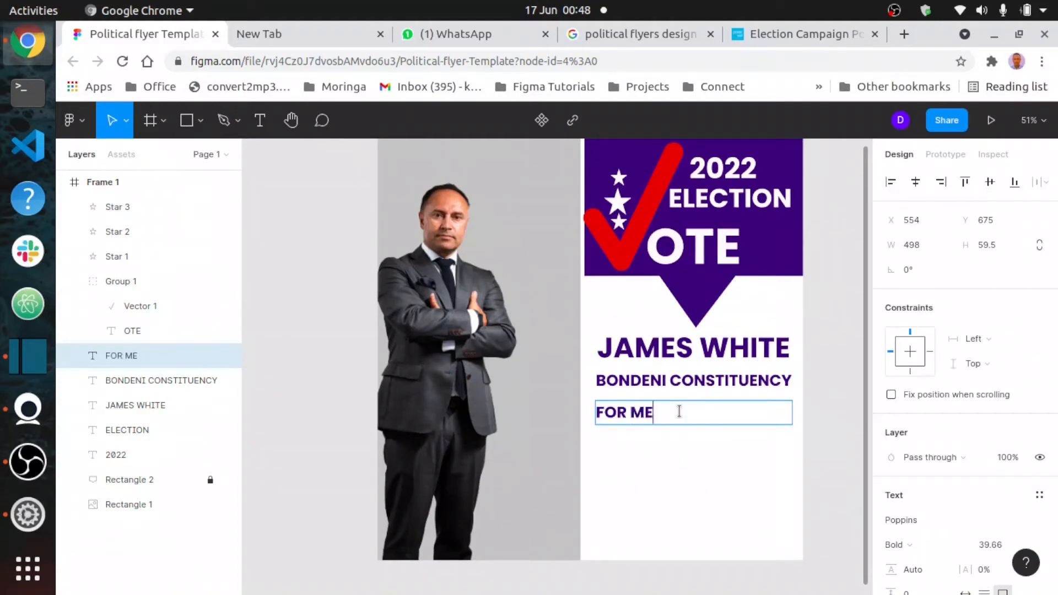
type("MBER")
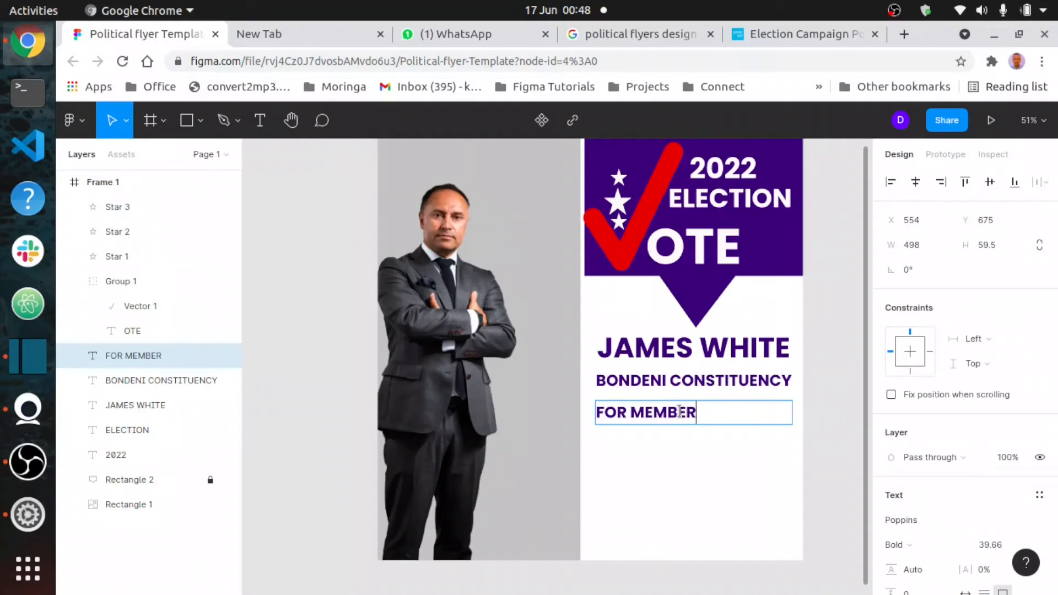
type(" OF ASSEMBLY")
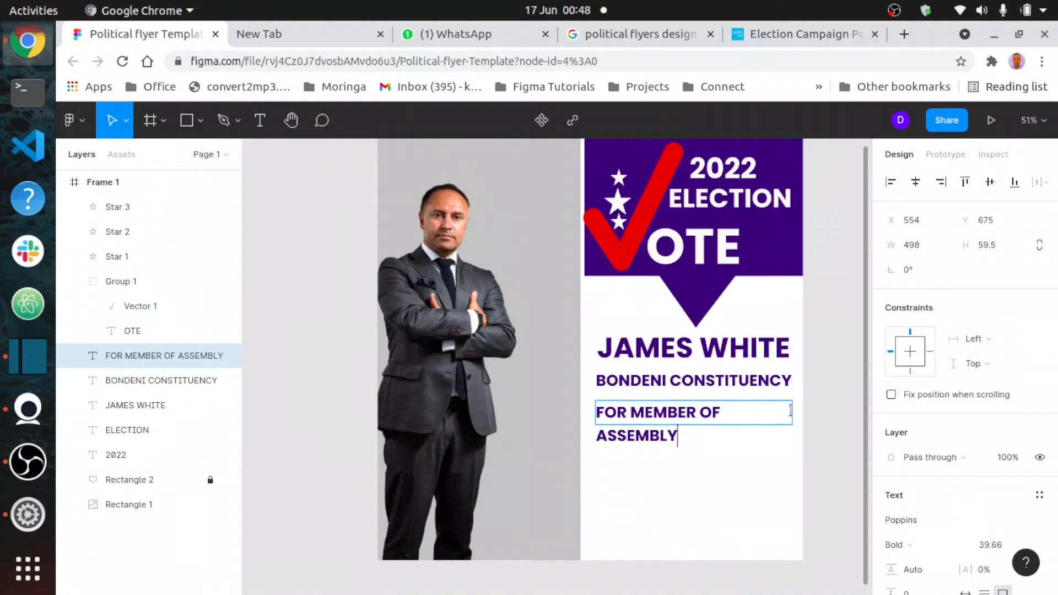
key("Escape")
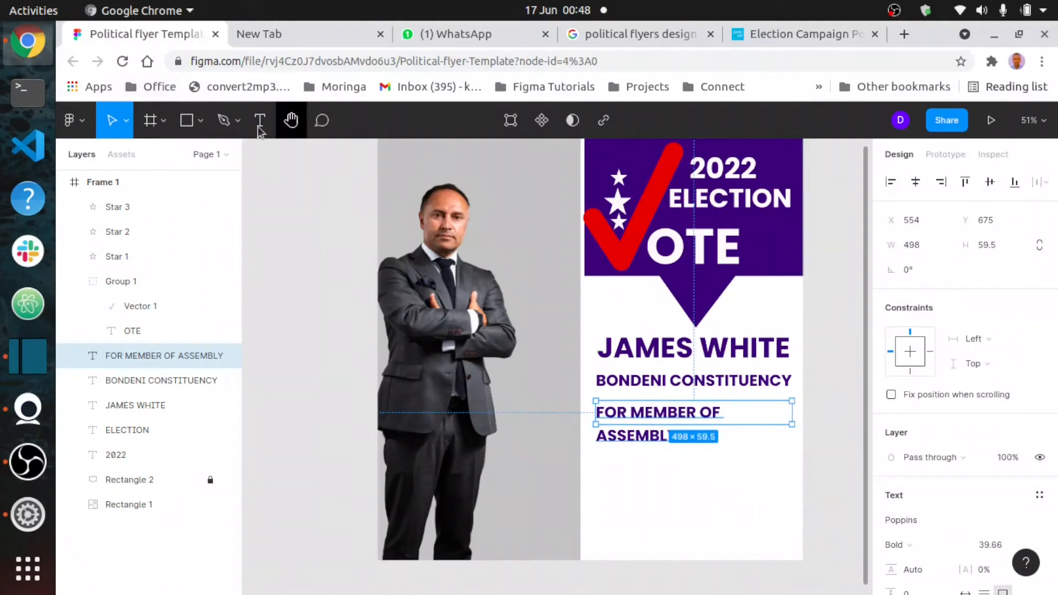
Scale the FOR MEMBER OF ASSEMBLY text up to 600 wide, and widen its box to about 694 so the copy fits one line.
left_click(128, 123)
left_click(122, 174)
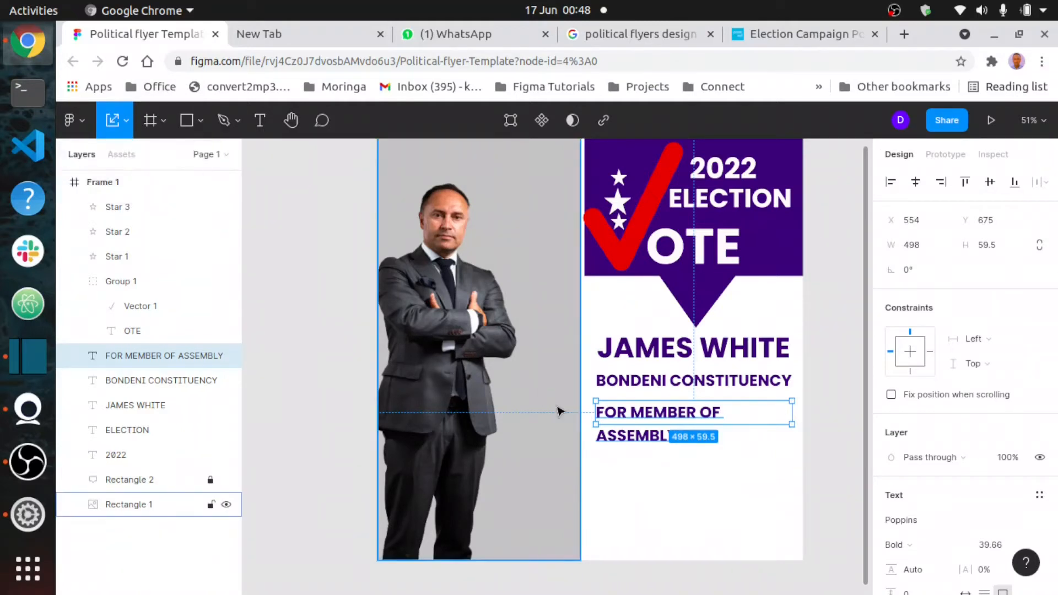
left_click_drag(595, 413, 555, 418)
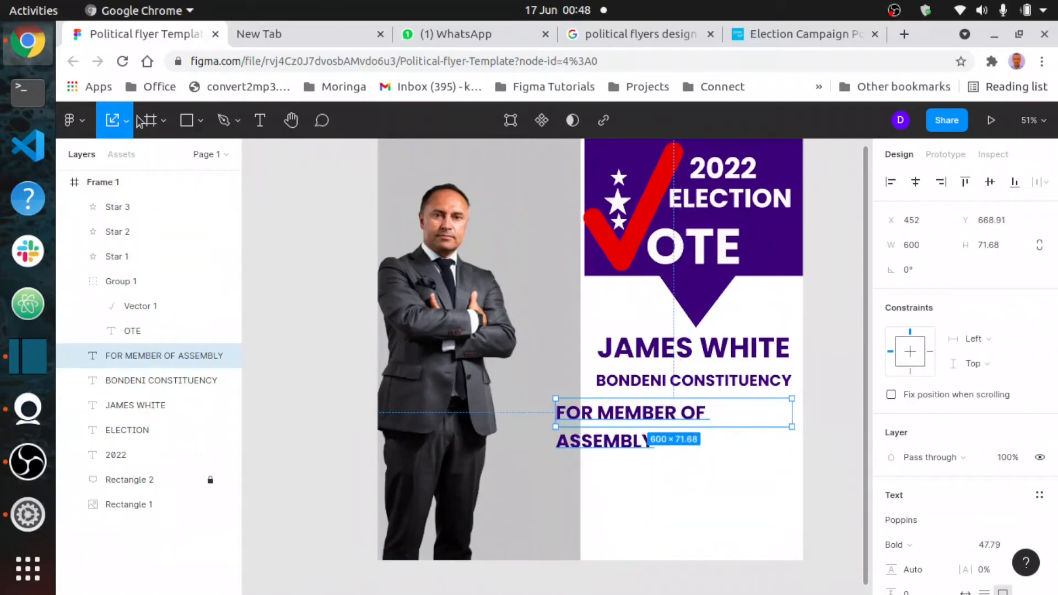
key("v")
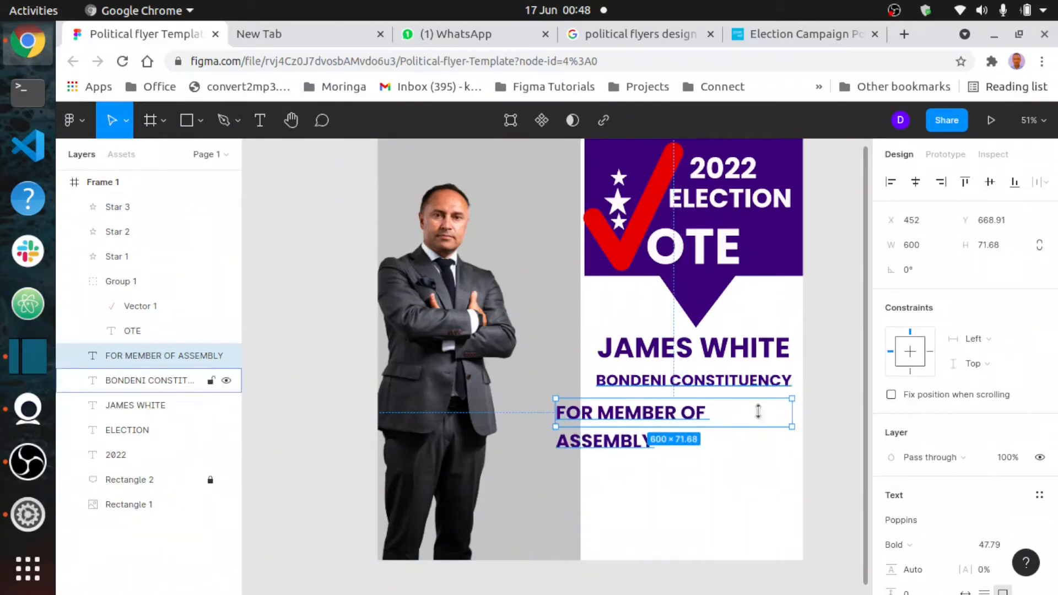
left_click_drag(794, 411, 827, 402)
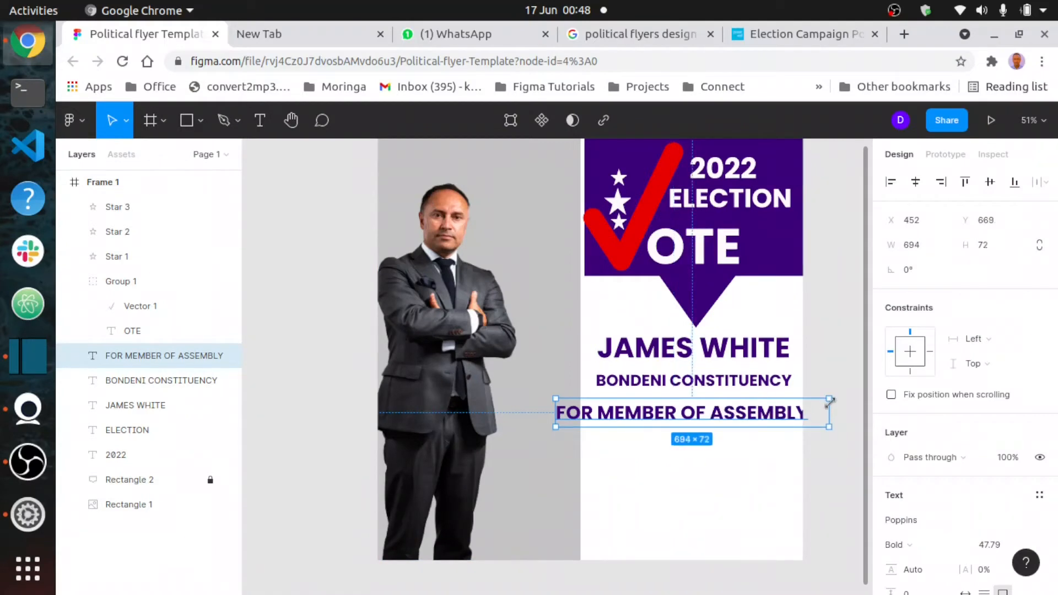
Scale the FOR MEMBER OF ASSEMBLY text down to about 508 × 53 and place it under BONDENI CONSTITUENCY at about X 557, Y 668.
left_click(126, 121)
left_click(118, 176)
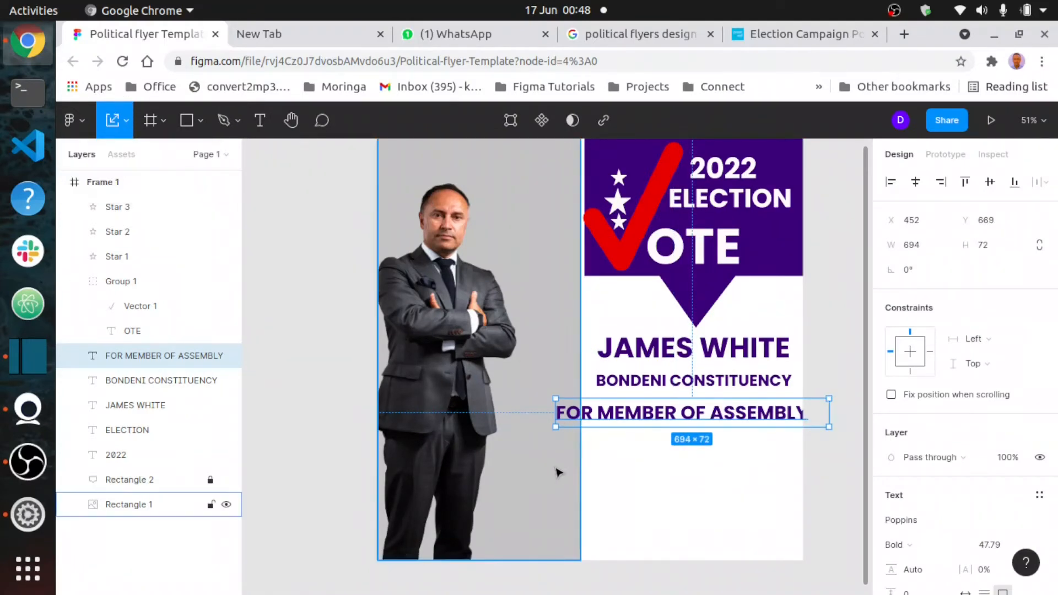
left_click_drag(556, 412, 598, 413)
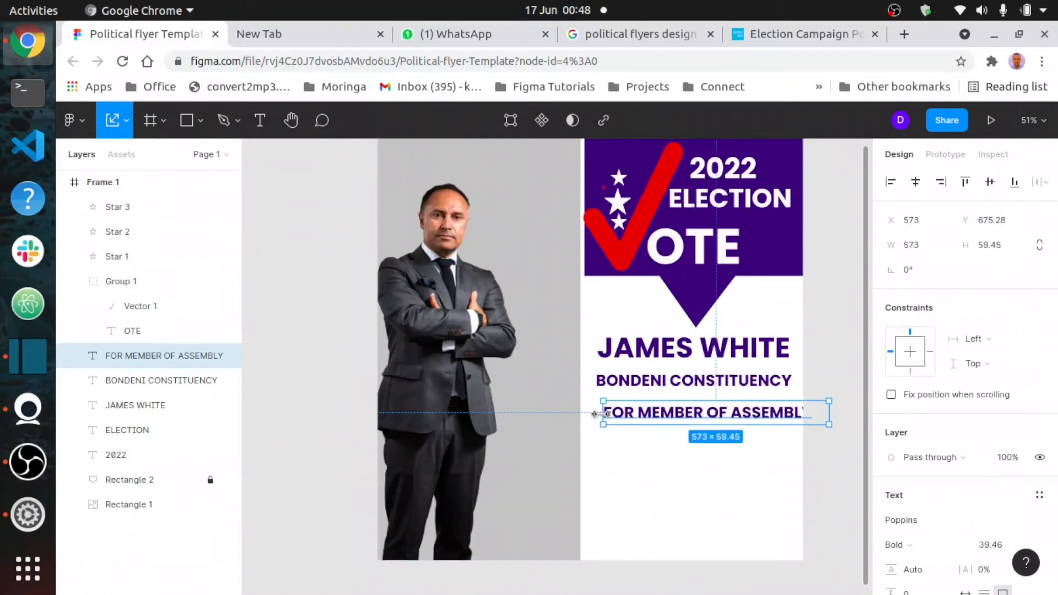
left_click_drag(711, 402, 693, 411)
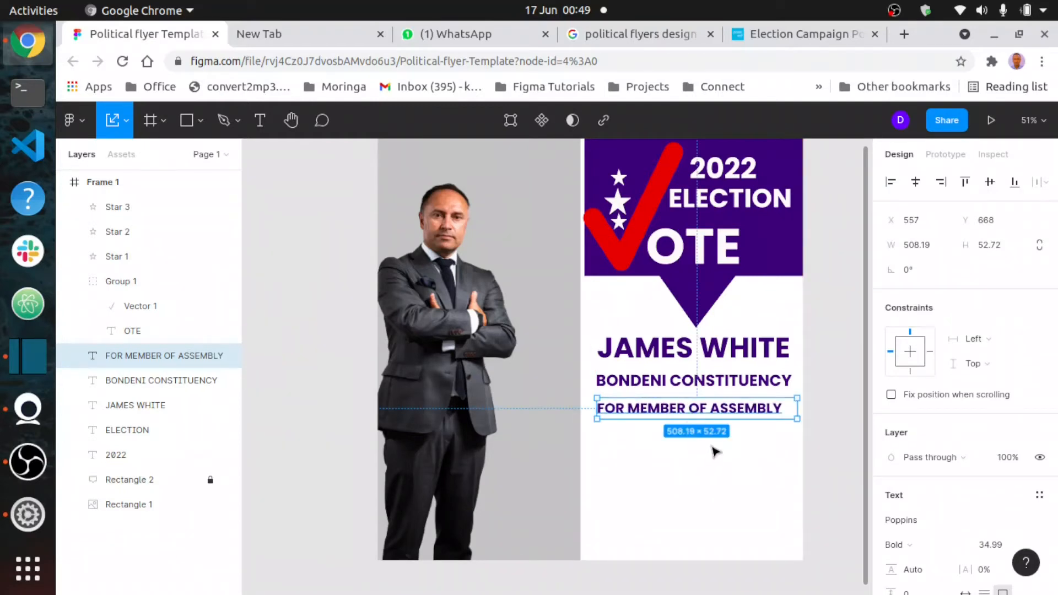
left_click(687, 513)
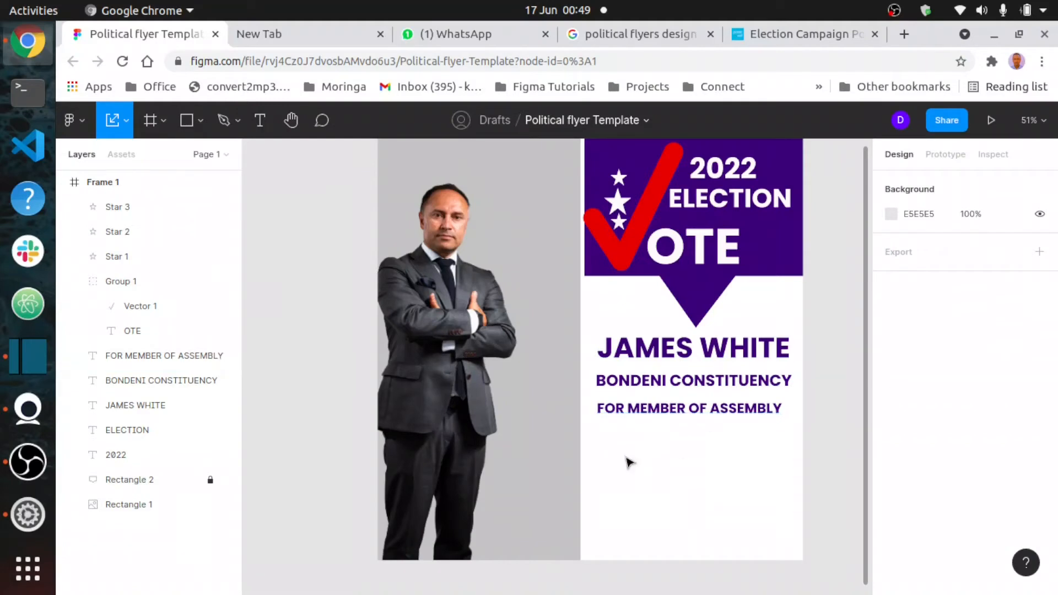
Draw a closed slanted four-sided shape about 468 × 83 with the Pen tool below the FOR MEMBER OF ASSEMBLY text.
key("F11")
key("p")
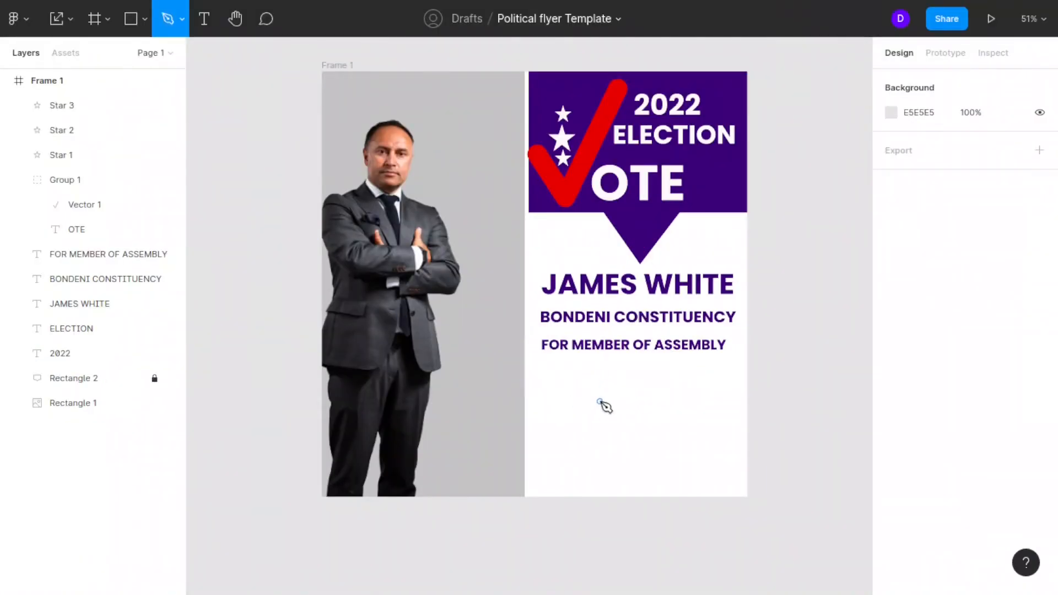
left_click(603, 401)
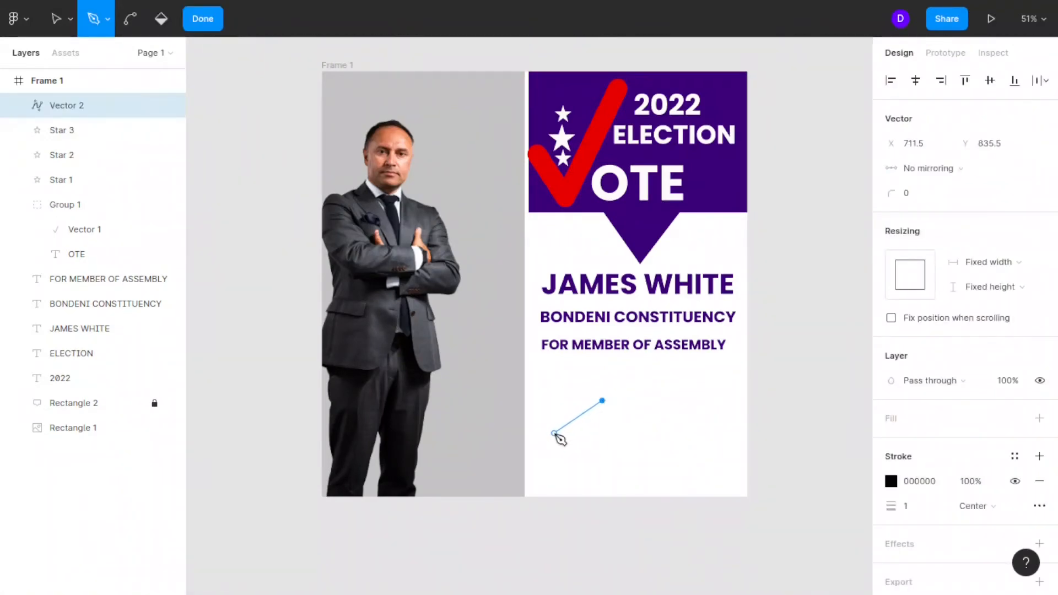
left_click(554, 433)
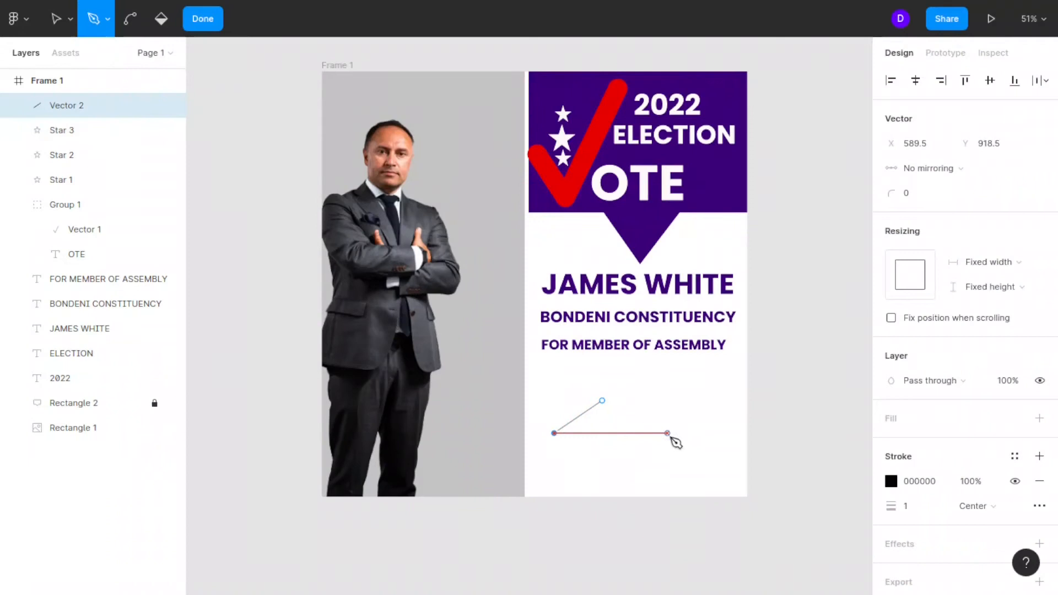
left_click(707, 433)
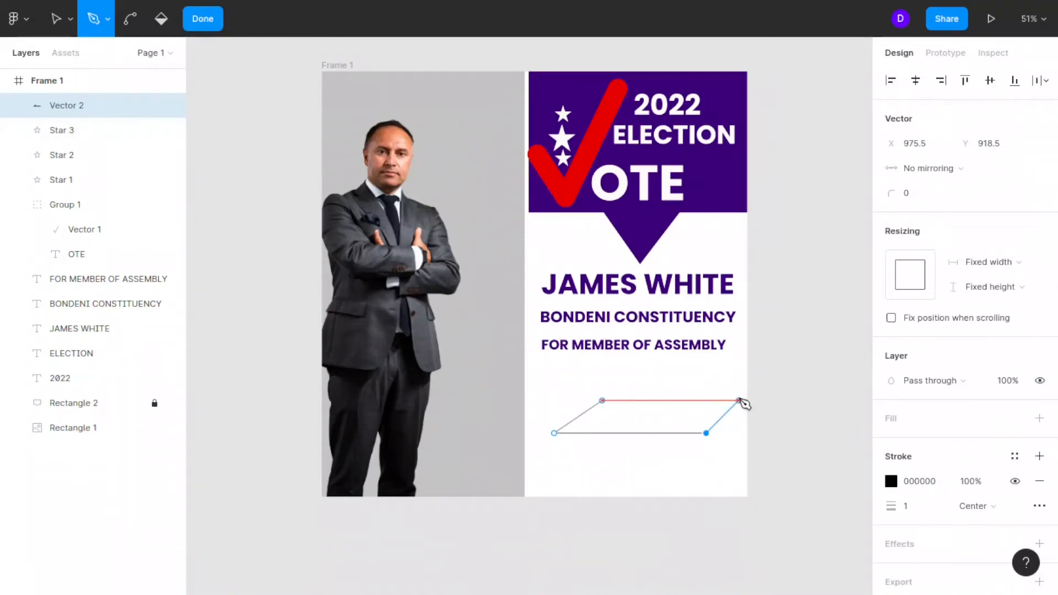
left_click(739, 400)
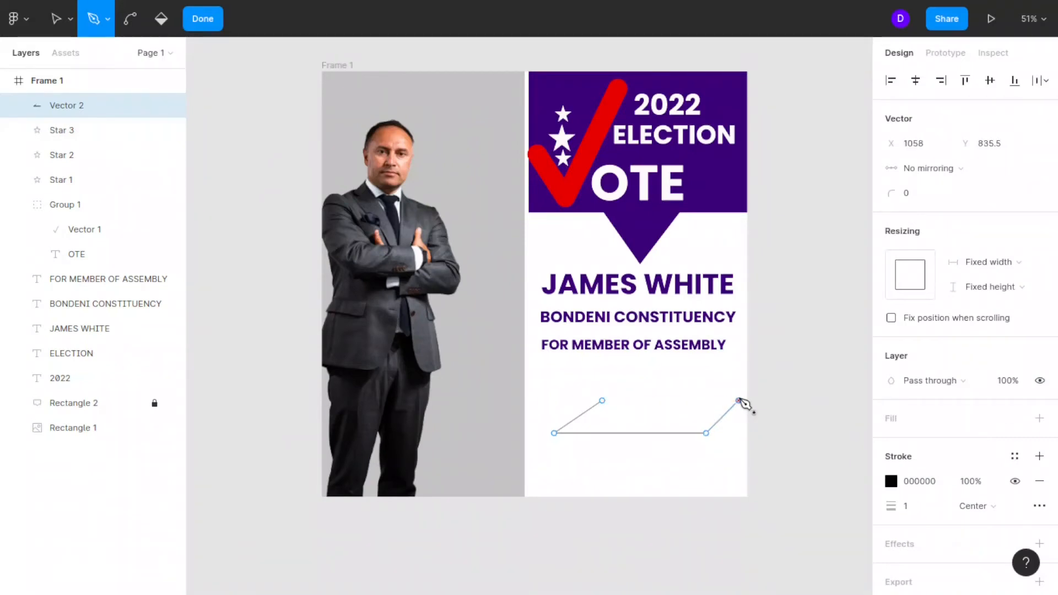
left_click(603, 401)
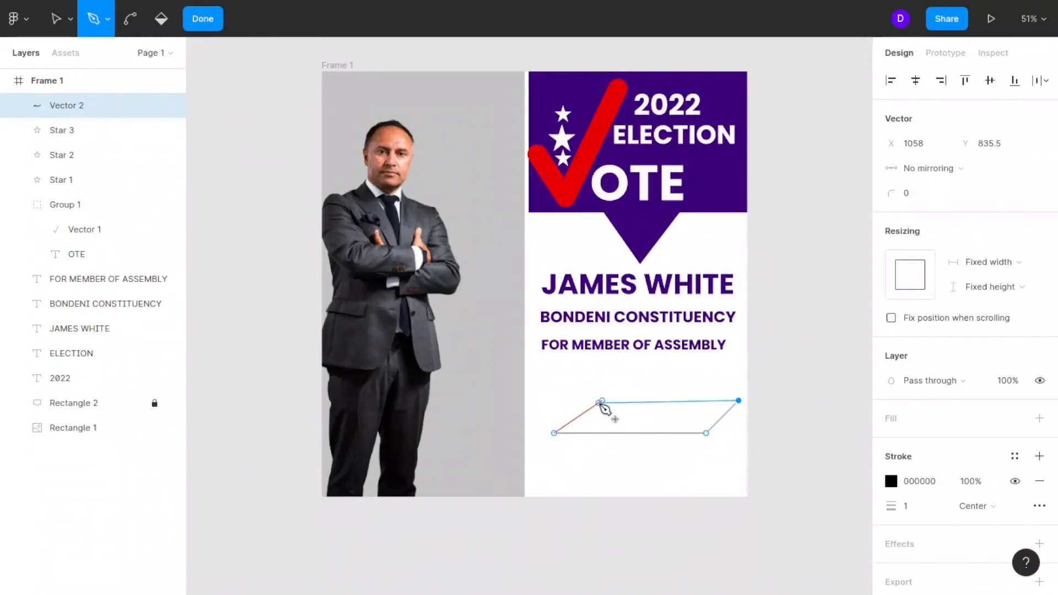
left_click(602, 402)
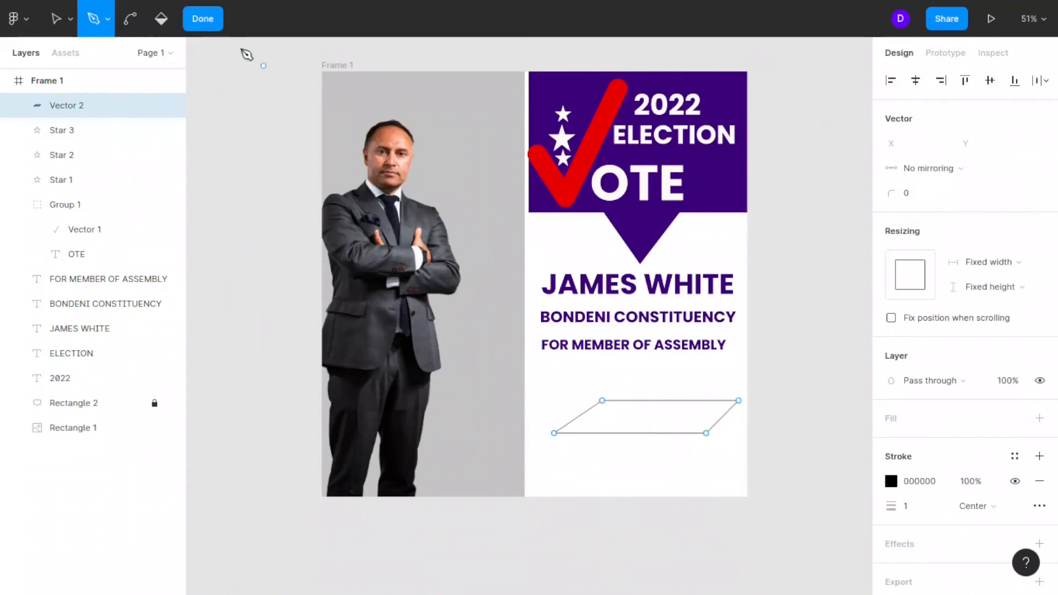
left_click(210, 22)
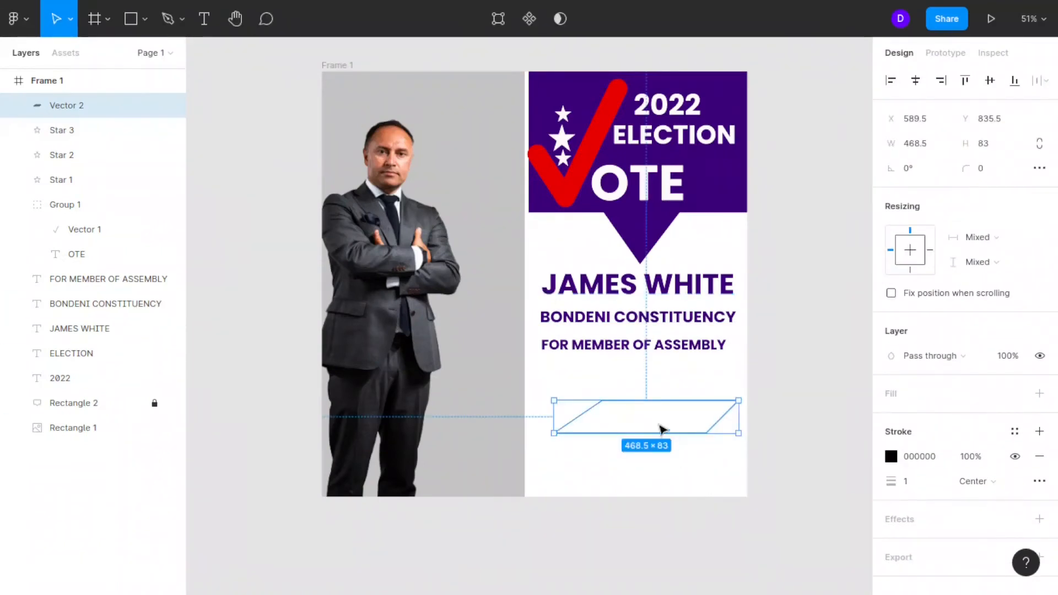